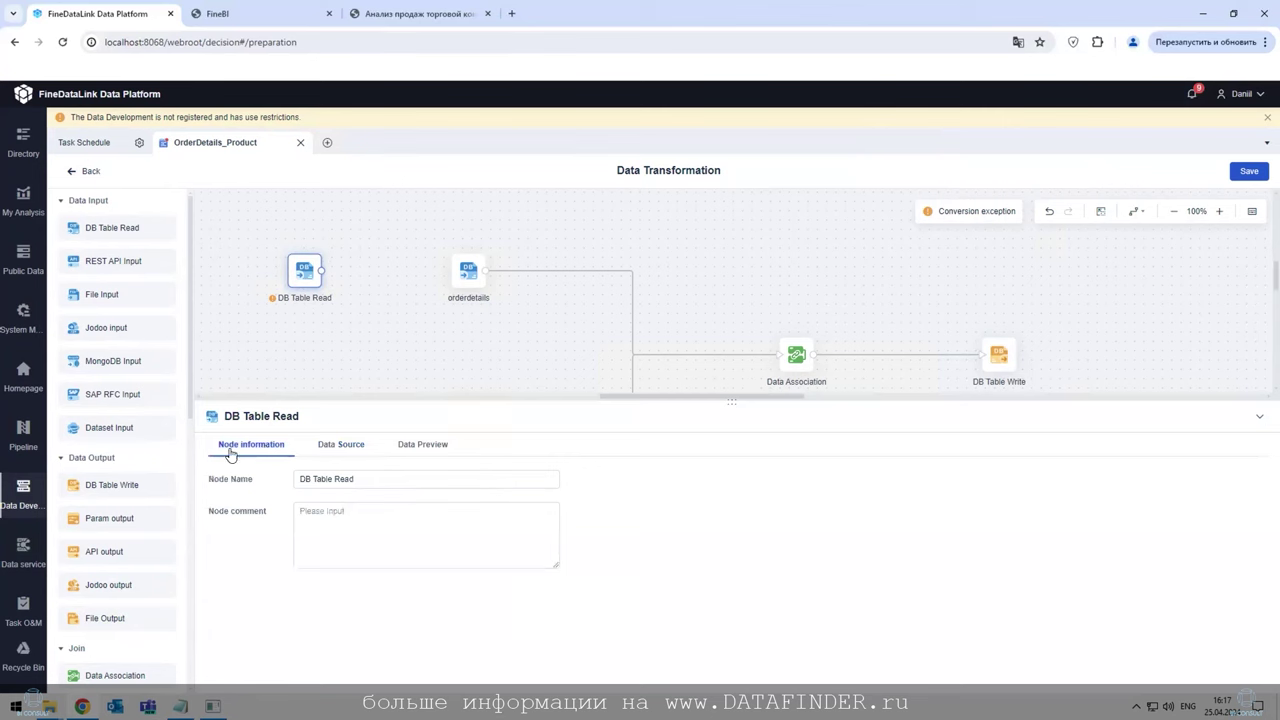
- Rename the new DB Table Read node to Test
{"action": "left_click", "coordinate": [370, 477]}
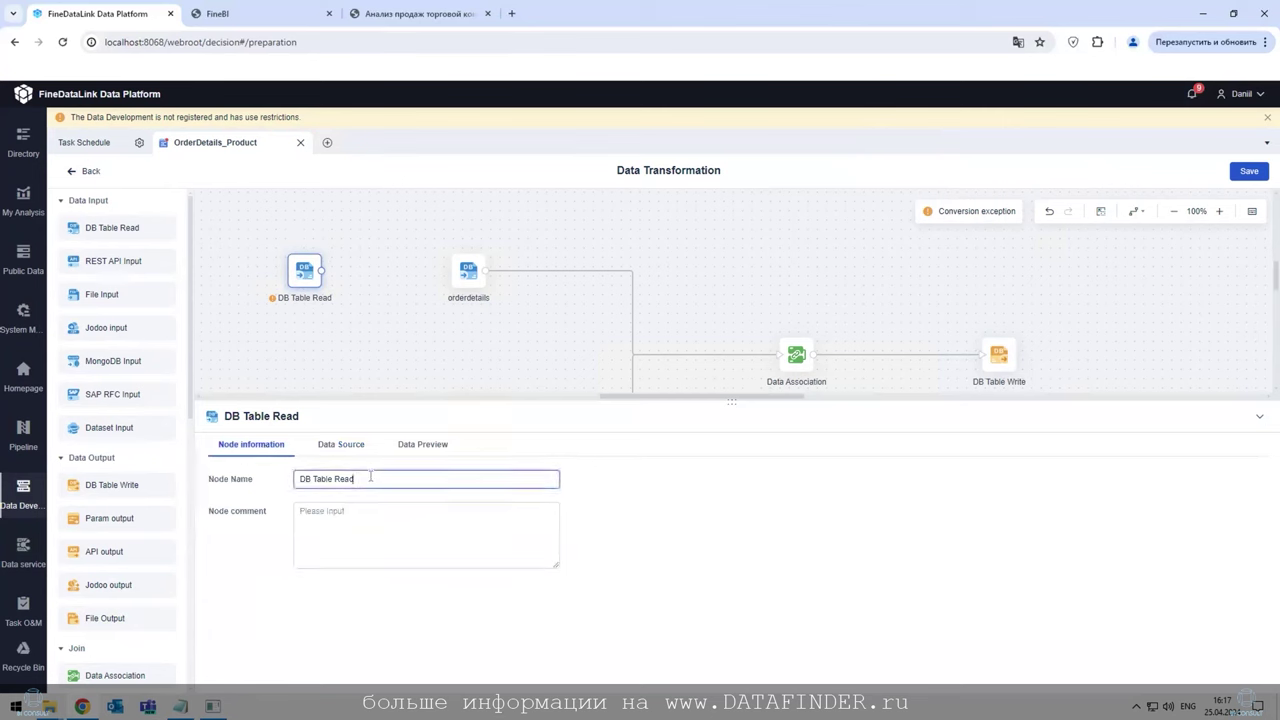
{"action": "left_click_drag", "start_coordinate": [370, 478], "coordinate": [297, 480]}
{"action": "type", "text": "d"}
- Set the Test node's data source to PostgreSQL with Data Connection Postgres, and test the connection
{"action": "left_click", "coordinate": [340, 445]}
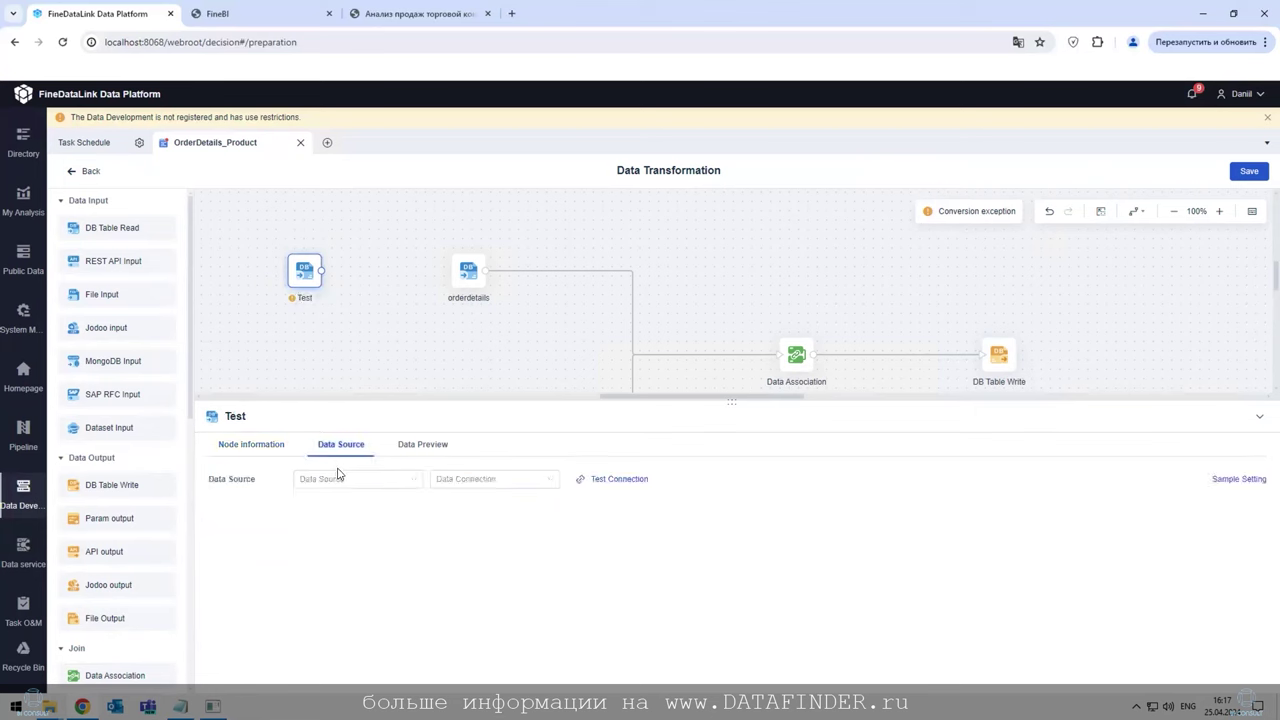
{"action": "left_click", "coordinate": [411, 480]}
{"action": "mouse_move", "coordinate": [330, 506]}
{"action": "left_click", "coordinate": [408, 504]}
{"action": "left_click", "coordinate": [466, 486]}
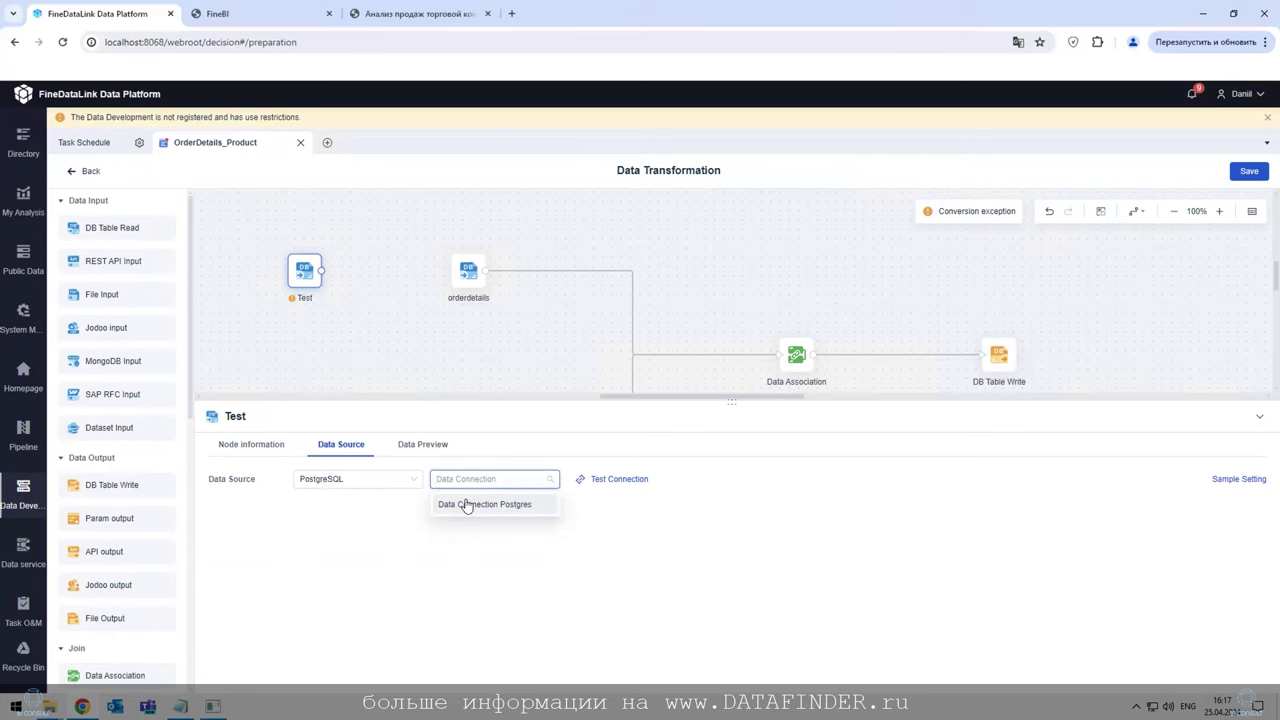
{"action": "left_click", "coordinate": [466, 505]}
{"action": "left_click", "coordinate": [600, 479]}
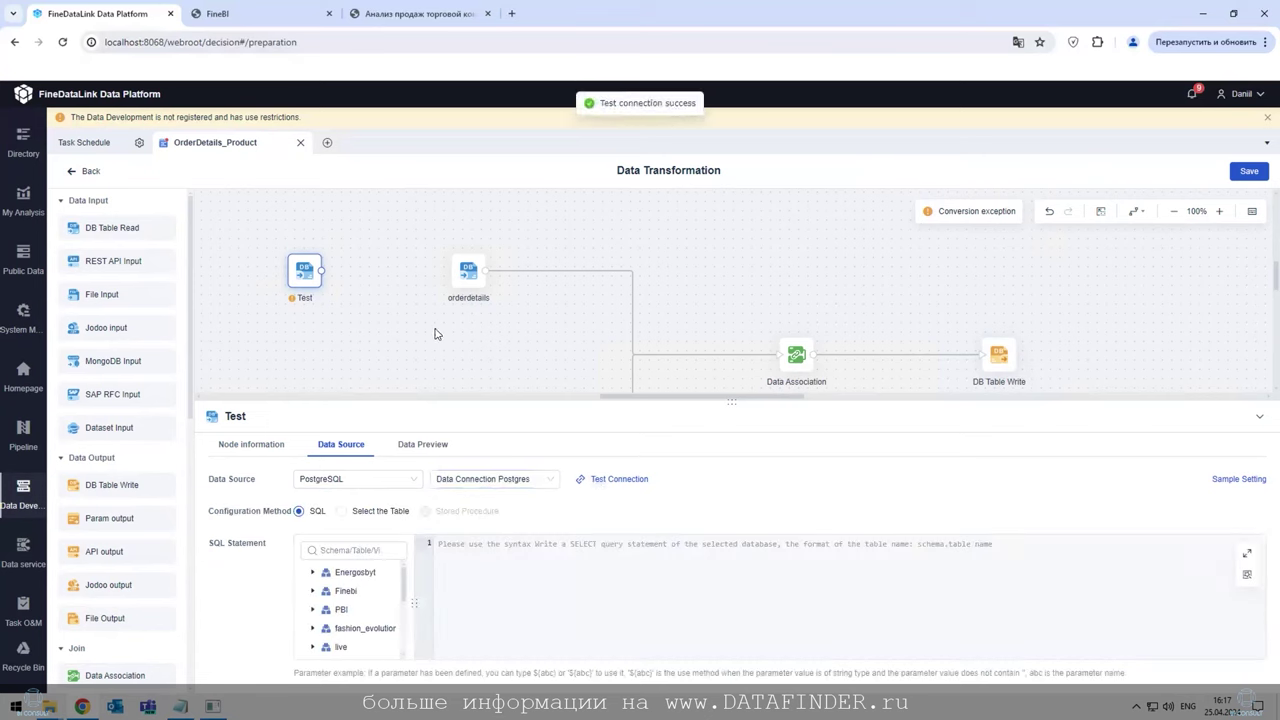
- Insert a SQL query for the Test node that selects everything from the categories table in the Finebi schema
{"action": "scroll", "coordinate": [343, 606], "scroll_direction": "down", "scroll_amount": 5}
{"action": "scroll", "coordinate": [343, 608], "scroll_direction": "up", "scroll_amount": 5}
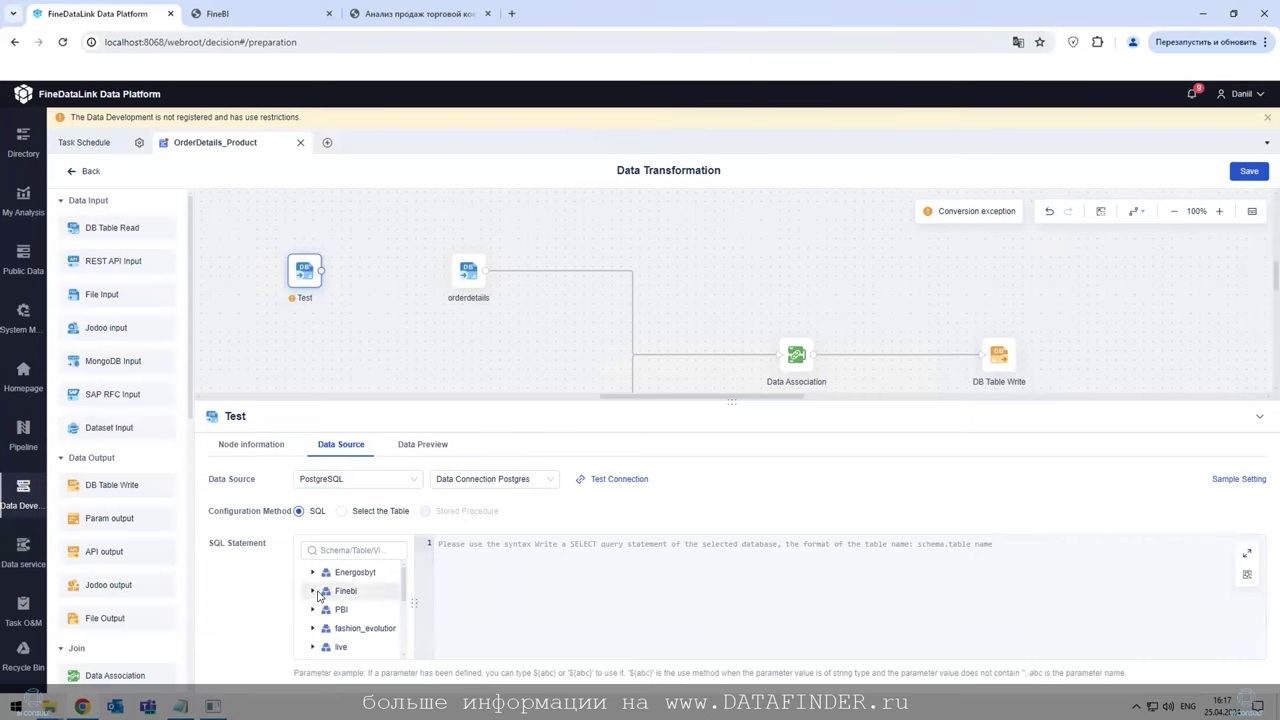
{"action": "left_click", "coordinate": [314, 592]}
{"action": "scroll", "coordinate": [315, 597], "scroll_direction": "down", "scroll_amount": 3}
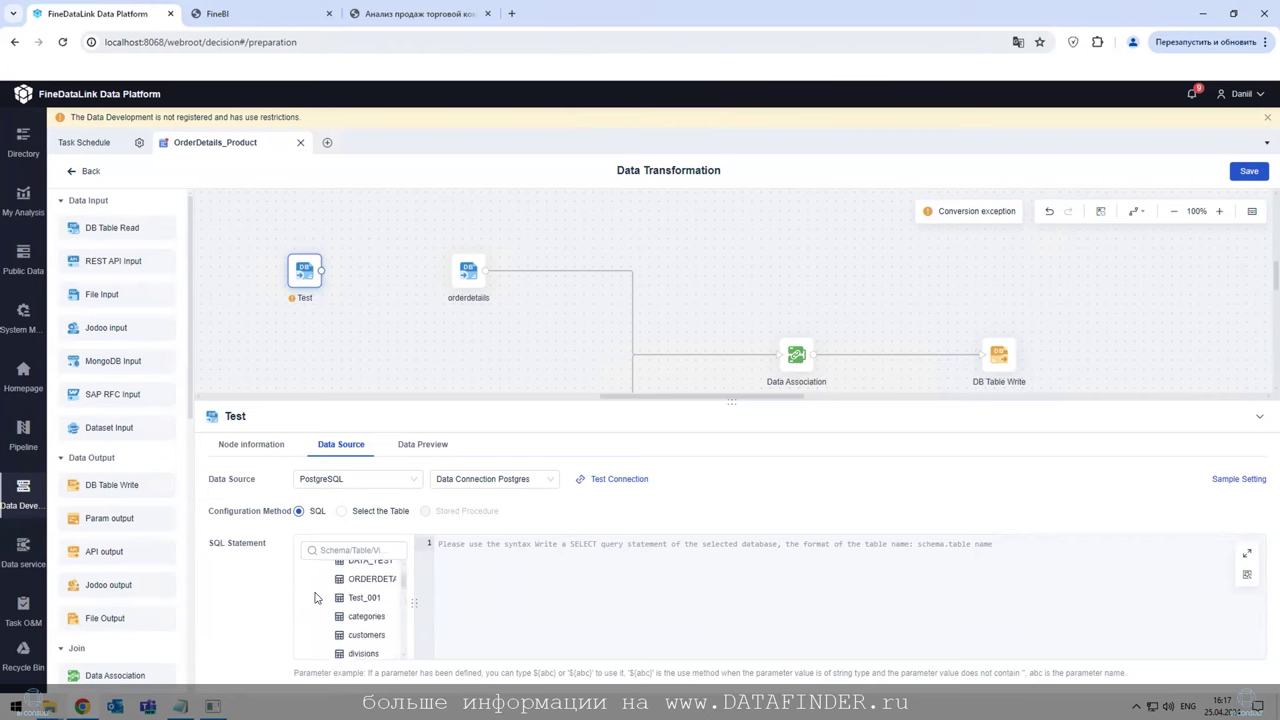
{"action": "scroll", "coordinate": [315, 597], "scroll_direction": "down", "scroll_amount": 1}
{"action": "double_click", "coordinate": [366, 584]}
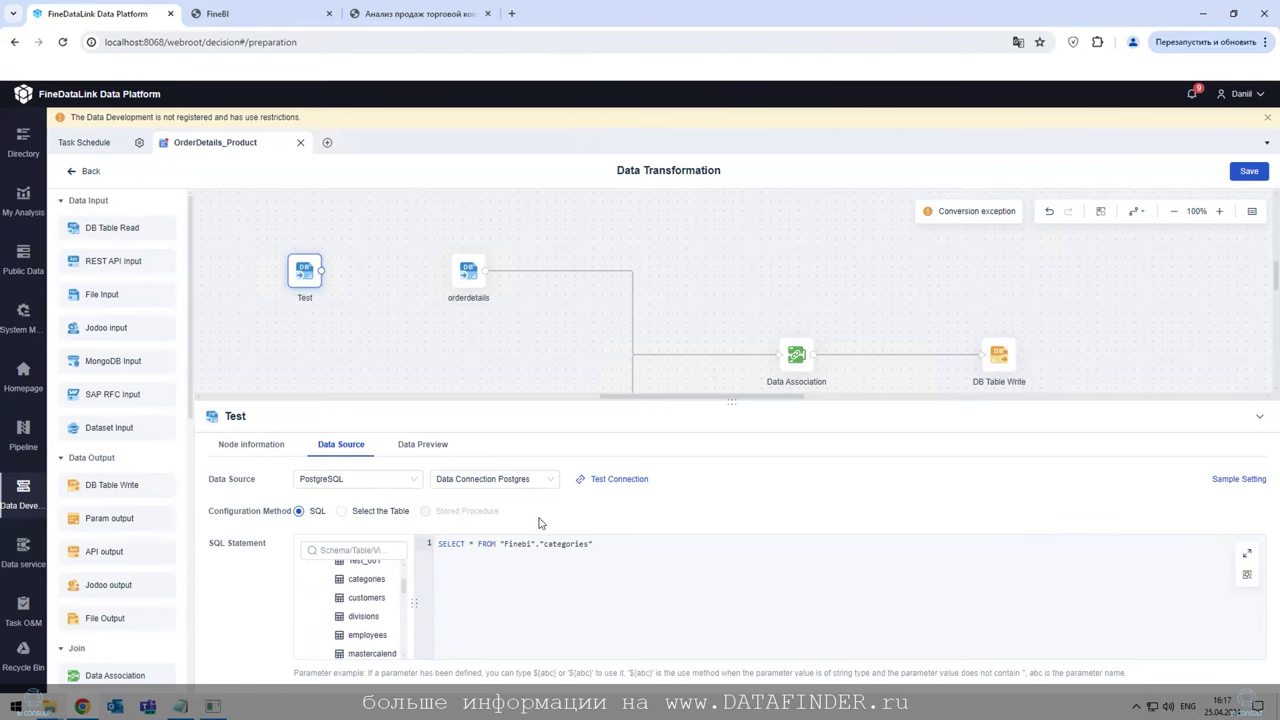
- Preview the categories data read by the Test node and compare it with its SQL statement
{"action": "left_click", "coordinate": [420, 452]}
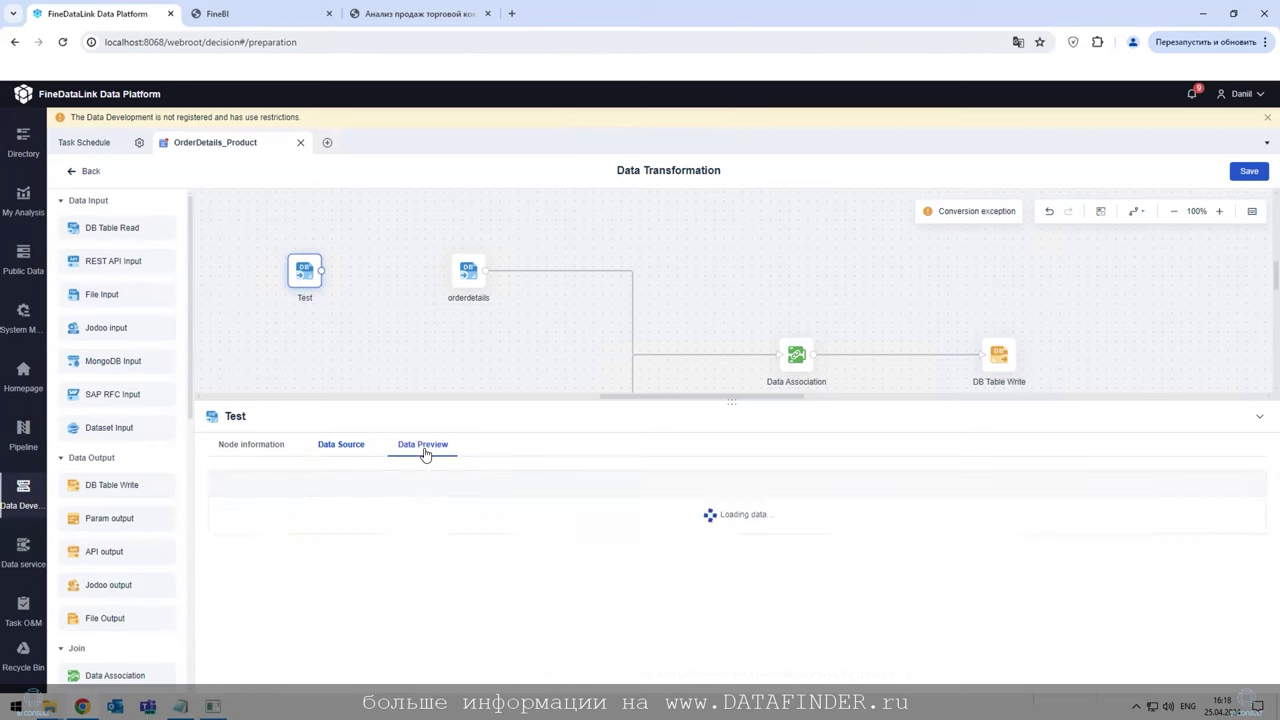
{"action": "scroll", "coordinate": [475, 548], "scroll_direction": "down", "scroll_amount": 2}
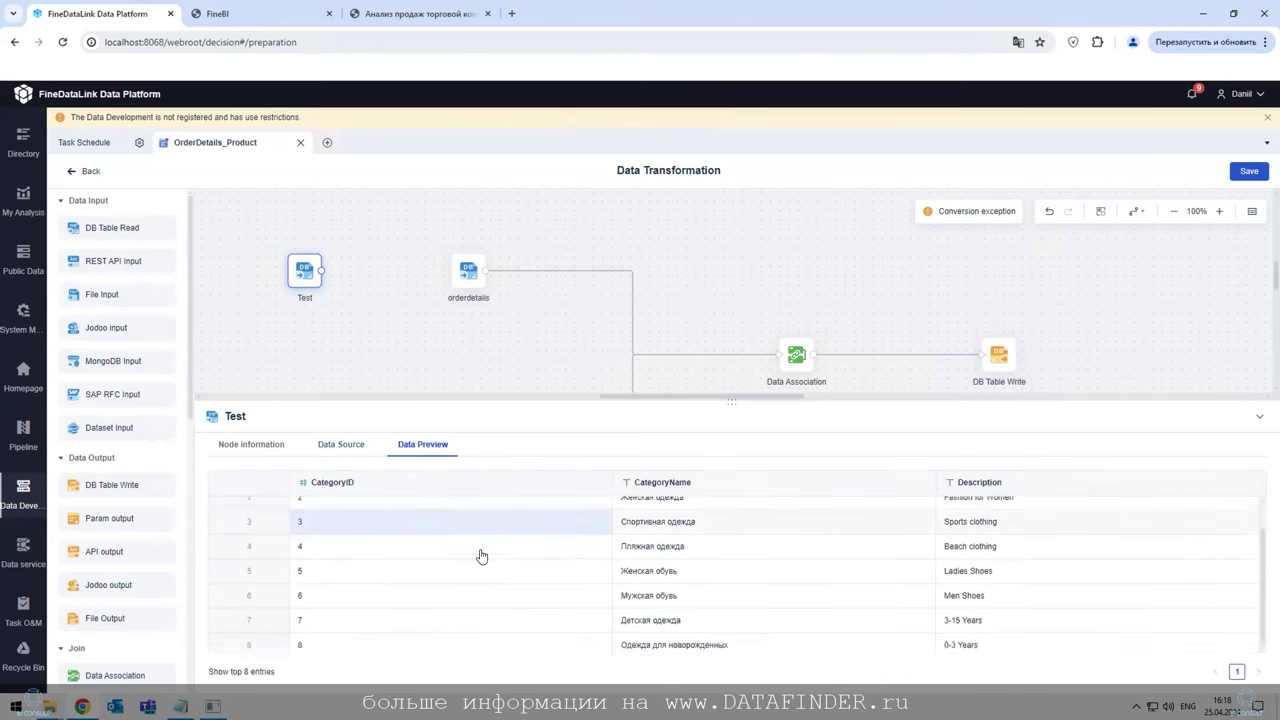
{"action": "scroll", "coordinate": [480, 554], "scroll_direction": "up", "scroll_amount": 2}
{"action": "left_click", "coordinate": [355, 449]}
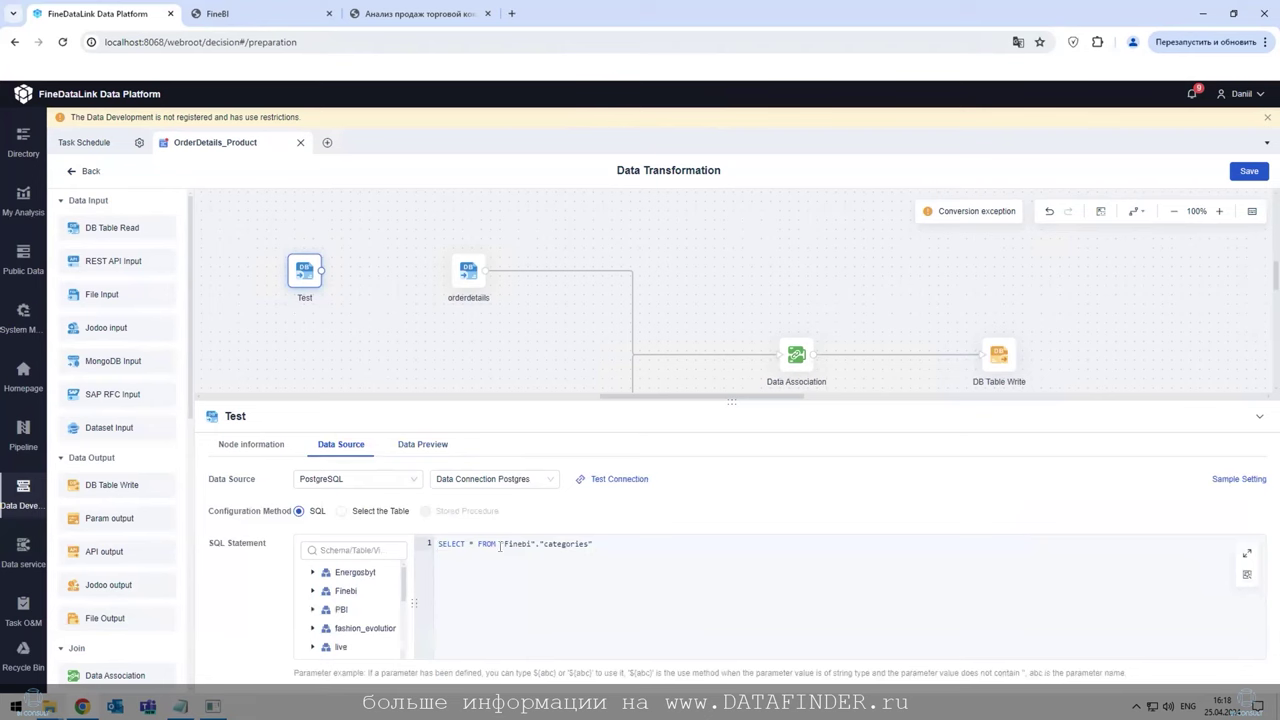
{"action": "left_click", "coordinate": [410, 448]}
{"action": "scroll", "coordinate": [697, 546], "scroll_direction": "down", "scroll_amount": 2}
{"action": "scroll", "coordinate": [694, 543], "scroll_direction": "up", "scroll_amount": 2}
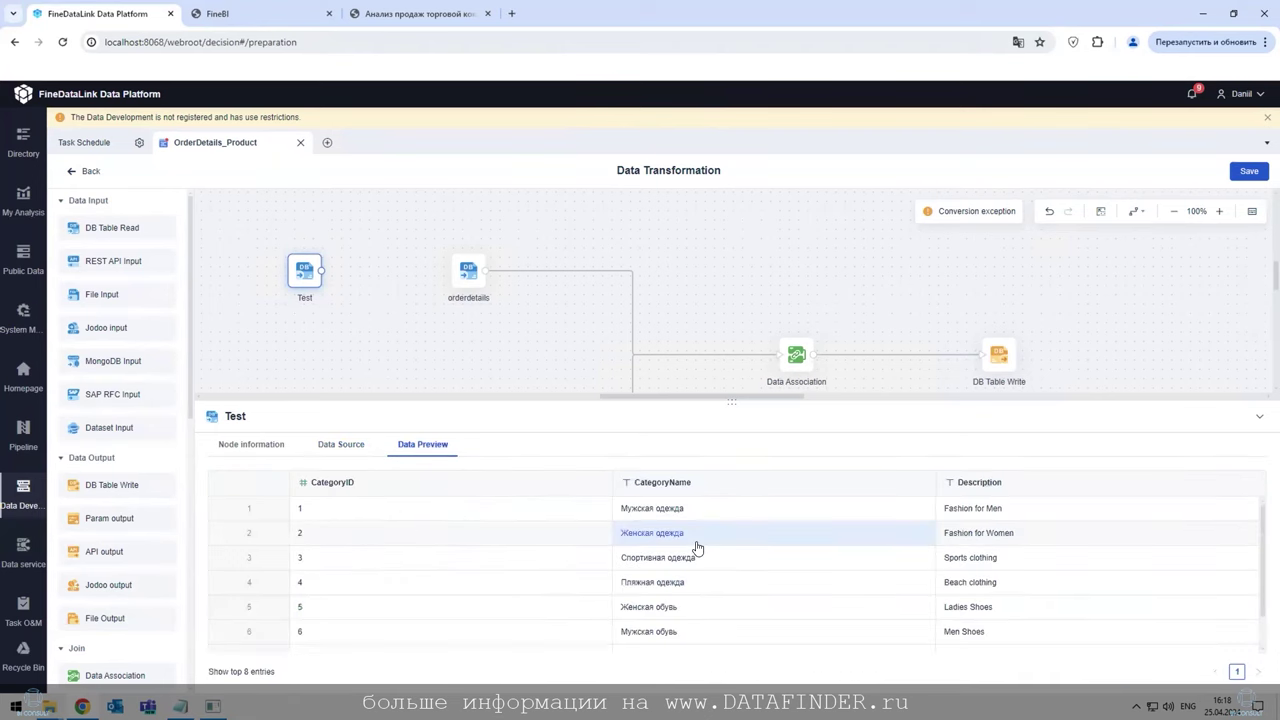
- Delete the Test node from the data transformation canvas
{"action": "left_click", "coordinate": [366, 254]}
{"action": "left_click_drag", "start_coordinate": [373, 231], "coordinate": [270, 313]}
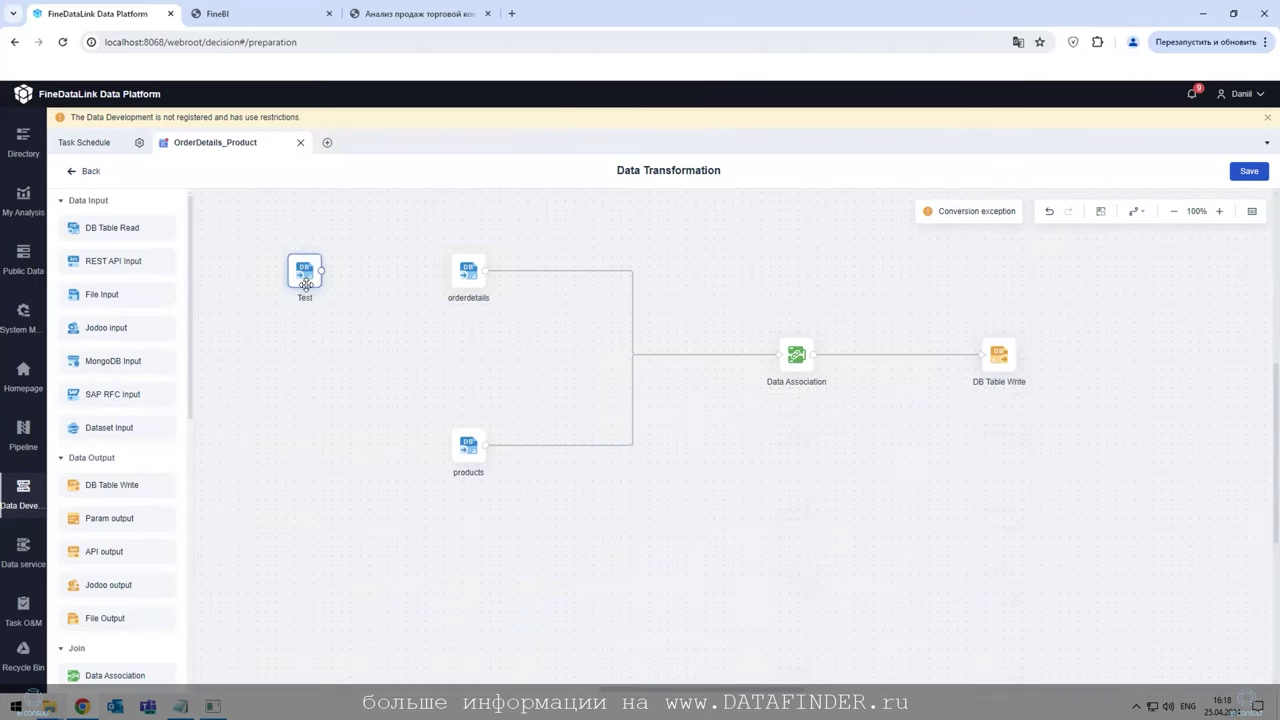
{"action": "key", "text": "Delete"}
{"action": "left_click", "coordinate": [749, 417]}
- Review the data source settings and SQL statements of the orderdetails and products nodes
{"action": "left_click", "coordinate": [468, 276]}
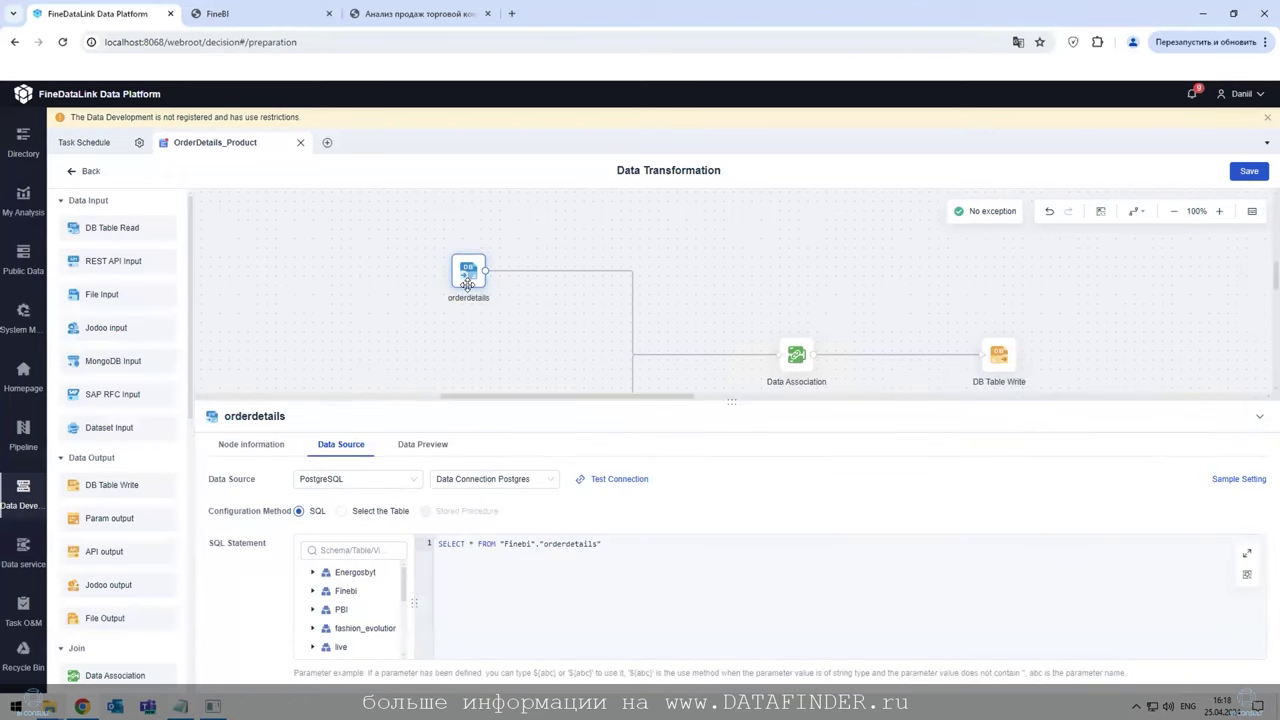
{"action": "left_click", "coordinate": [395, 338]}
{"action": "left_click", "coordinate": [468, 448]}
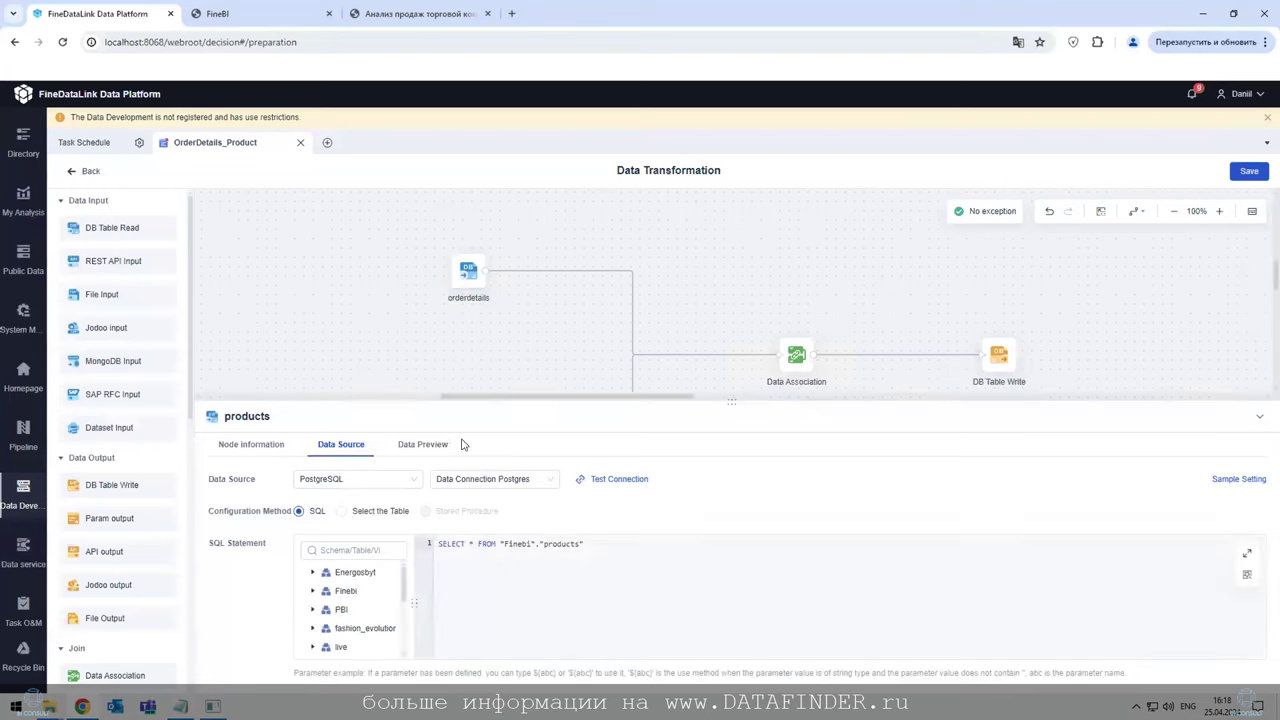
{"action": "left_click", "coordinate": [474, 371]}
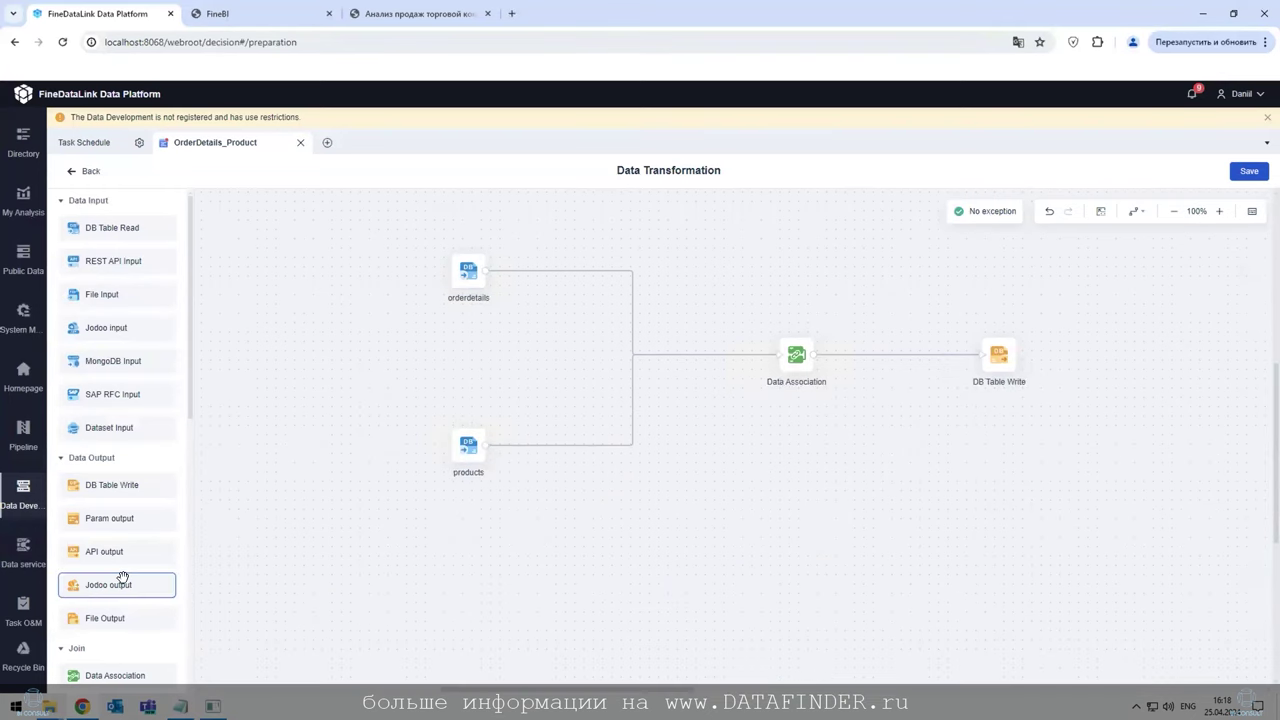
- Add a second Data Association node beside orderdetails and products, and connect a new DB Table Read node to its input
{"action": "scroll", "coordinate": [124, 578], "scroll_direction": "down", "scroll_amount": 3}
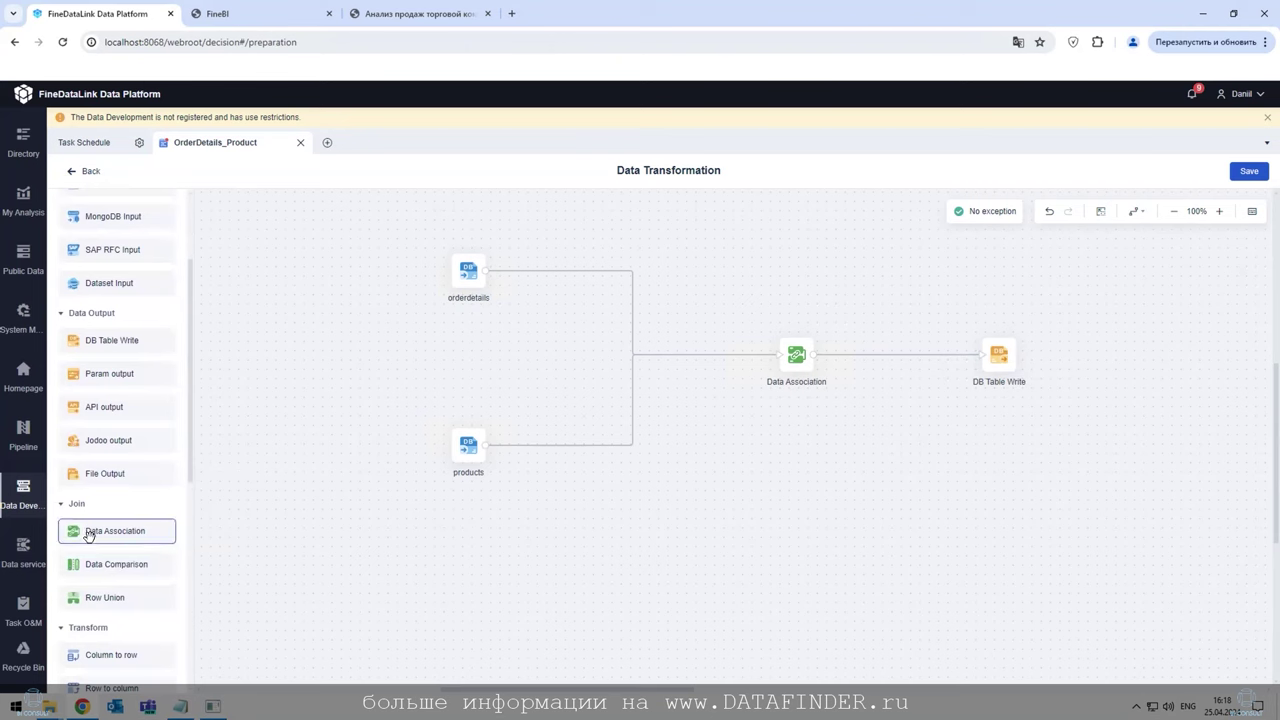
{"action": "left_click_drag", "start_coordinate": [86, 536], "coordinate": [725, 513]}
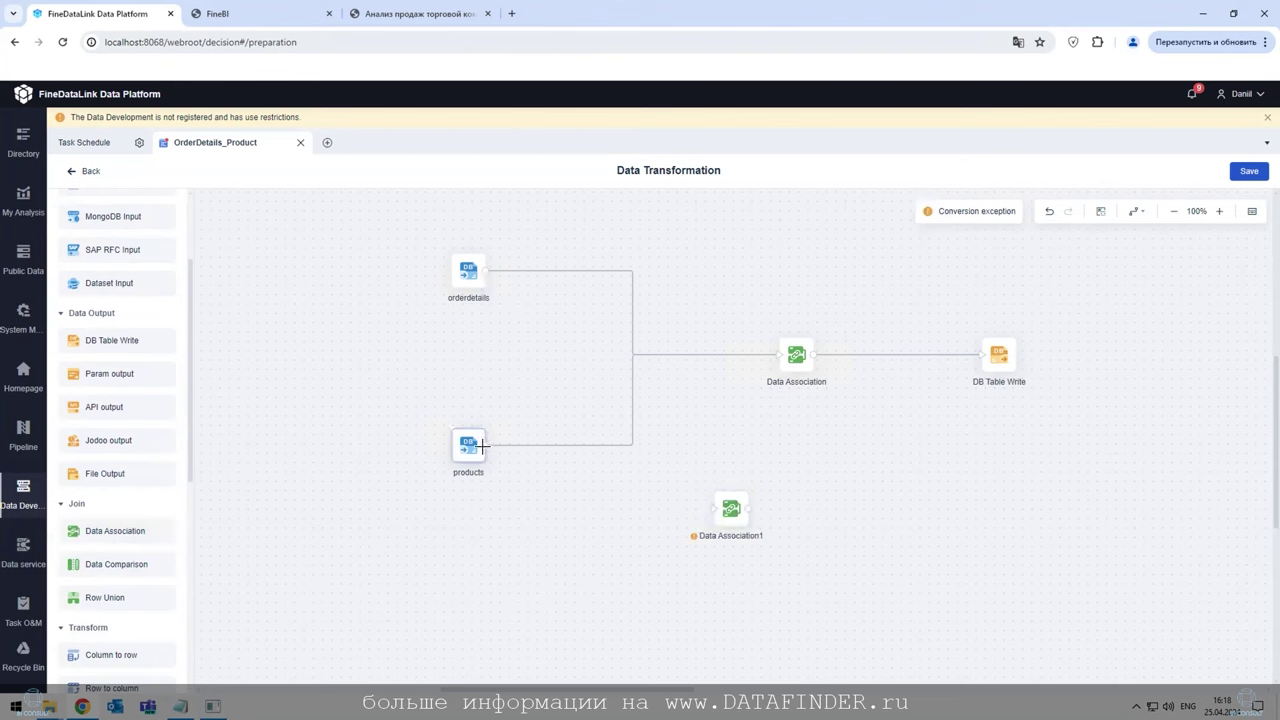
{"action": "left_click_drag", "start_coordinate": [718, 515], "coordinate": [362, 350]}
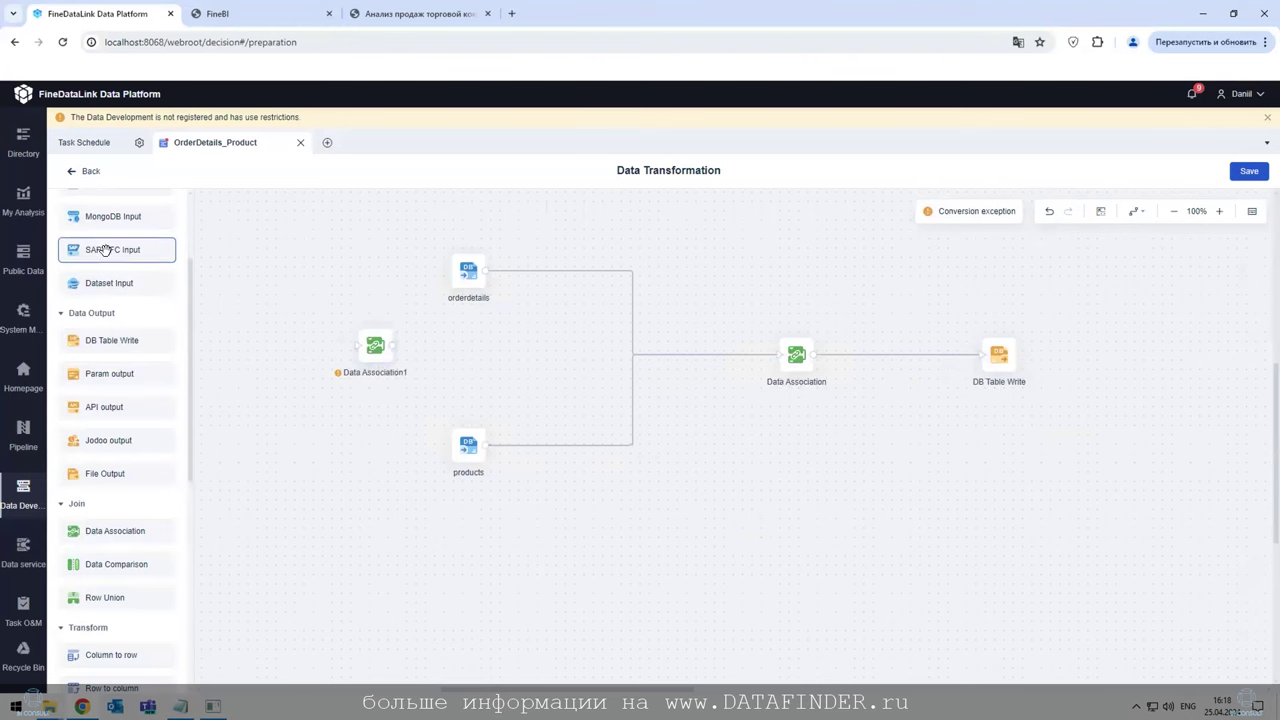
{"action": "scroll", "coordinate": [105, 250], "scroll_direction": "up", "scroll_amount": 3}
{"action": "mouse_move", "coordinate": [105, 243]}
{"action": "left_mouse_down"}
{"action": "mouse_move", "coordinate": [194, 329]}
{"action": "mouse_move", "coordinate": [240, 350]}
{"action": "mouse_move", "coordinate": [366, 344]}
{"action": "mouse_move", "coordinate": [195, 403]}
{"action": "left_mouse_up"}
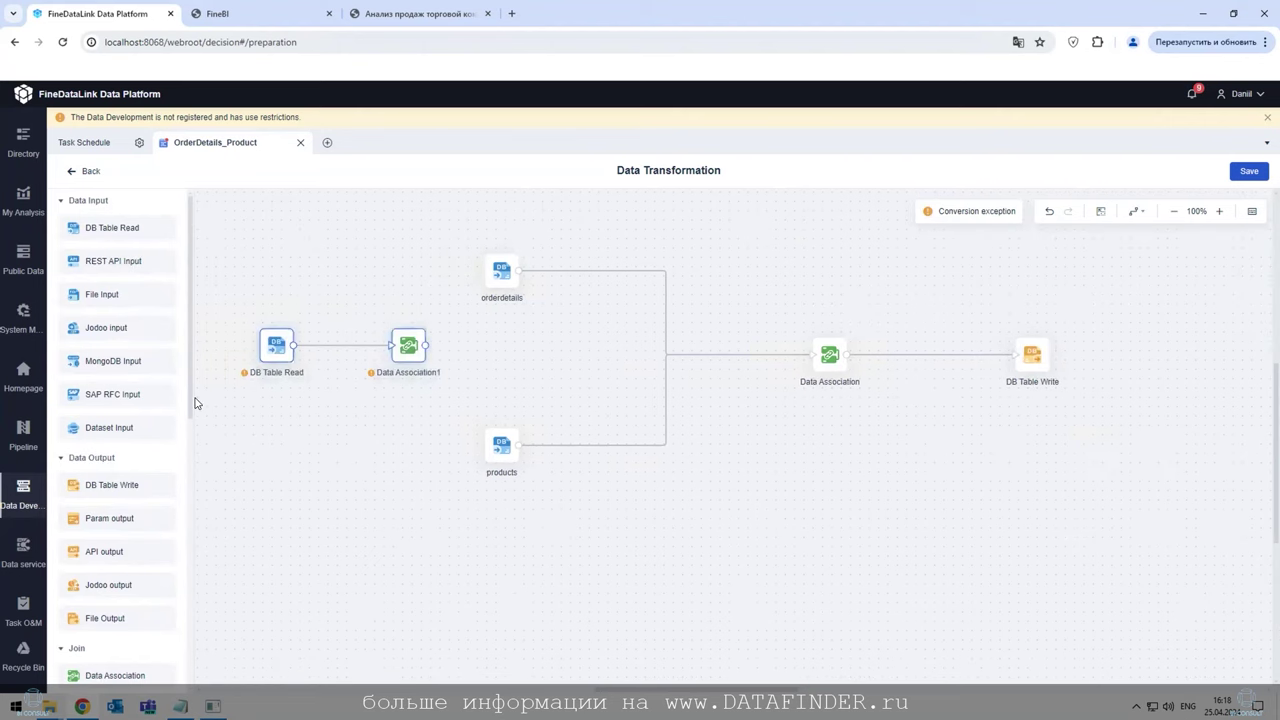
- Delete the extra DB Table Read and Data Association1 nodes
{"action": "key", "text": "Delete"}
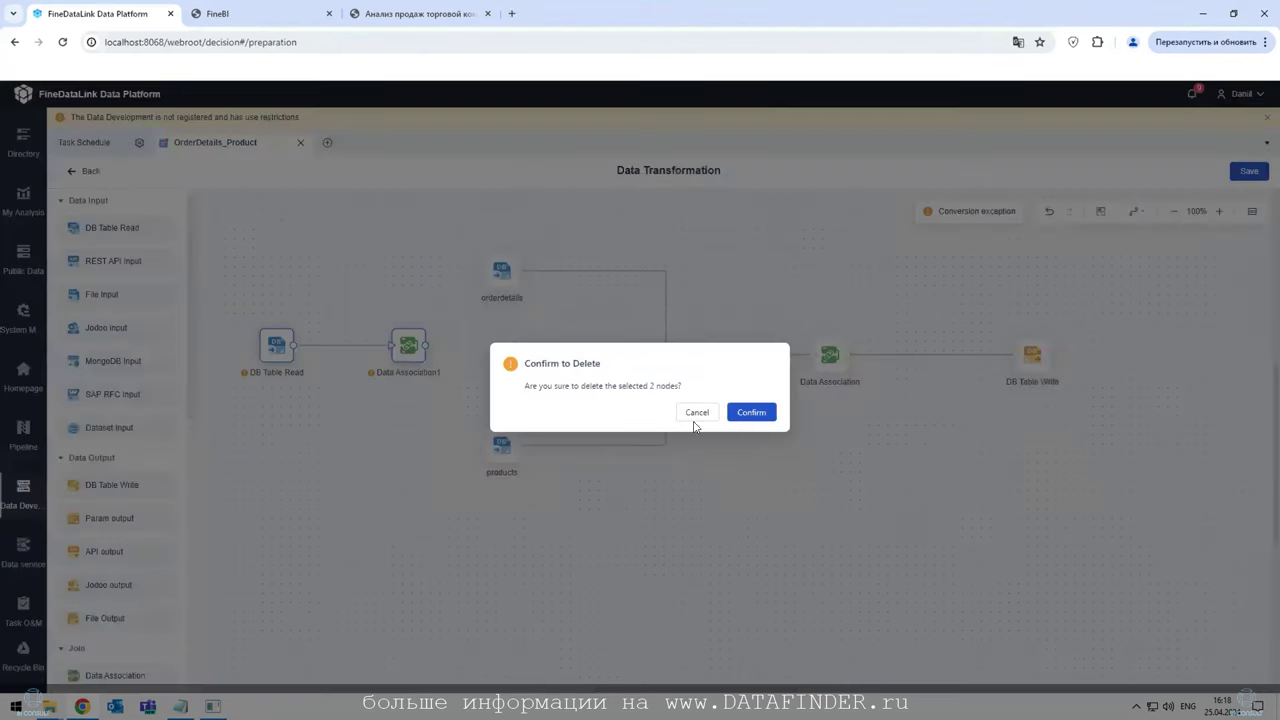
{"action": "left_click", "coordinate": [729, 412]}
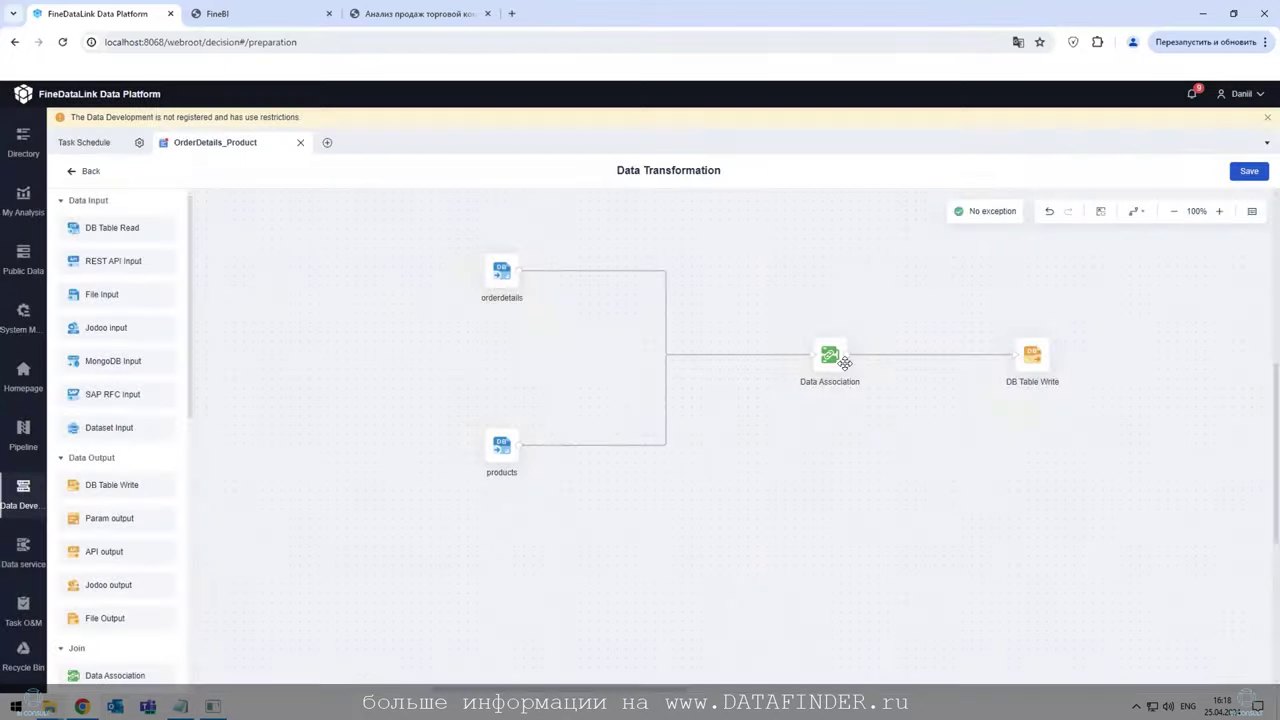
- Review the node information and association settings of the Data Association node joining orderdetails and products
{"action": "left_click", "coordinate": [832, 358]}
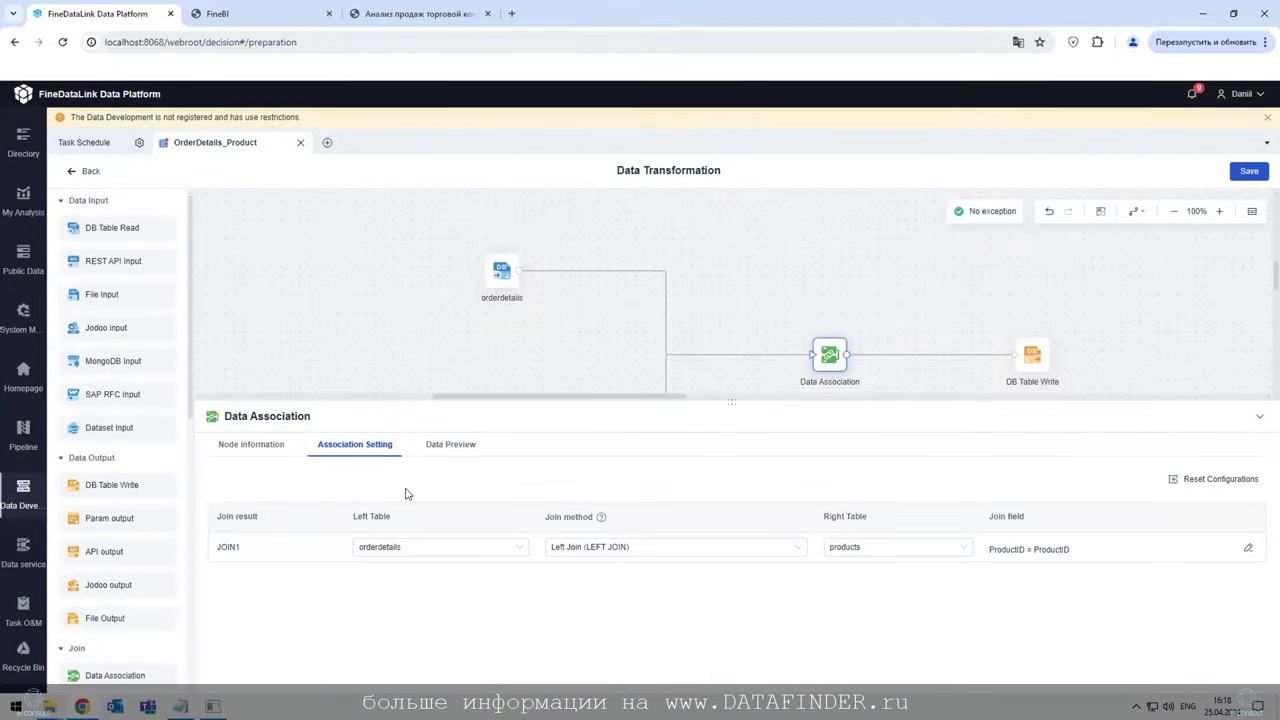
{"action": "left_click", "coordinate": [283, 451]}
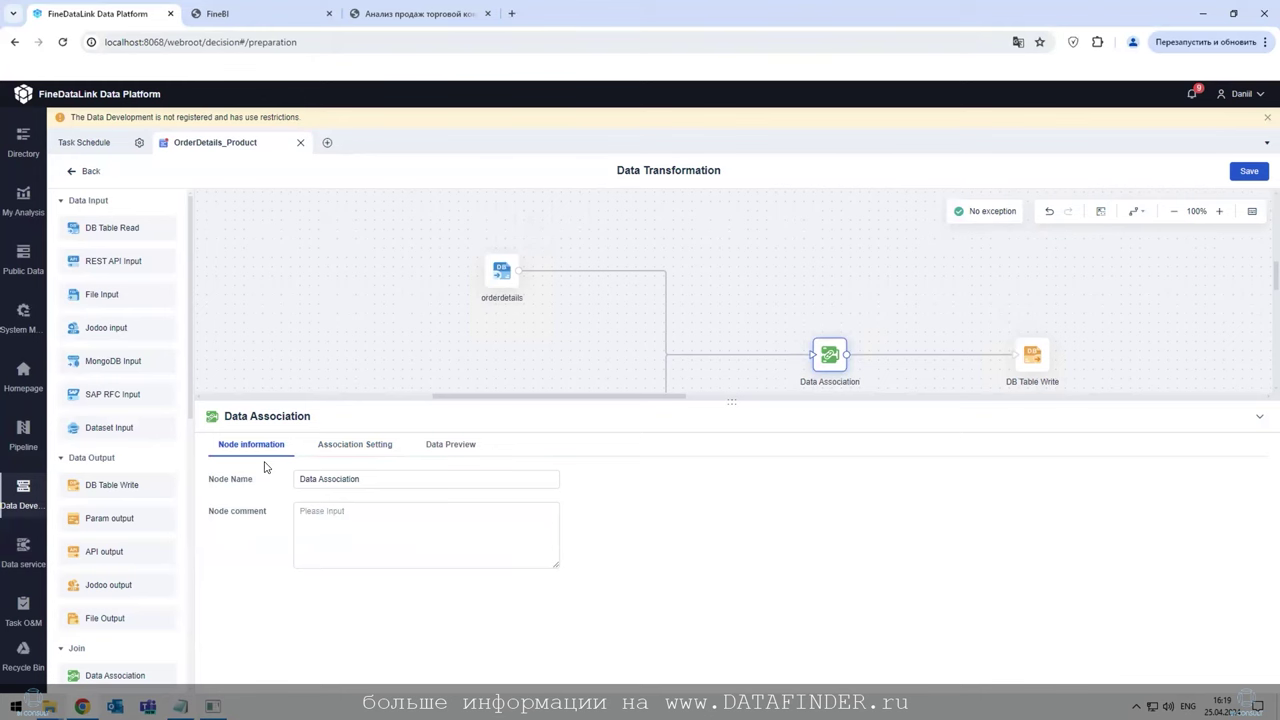
{"action": "left_click", "coordinate": [302, 479]}
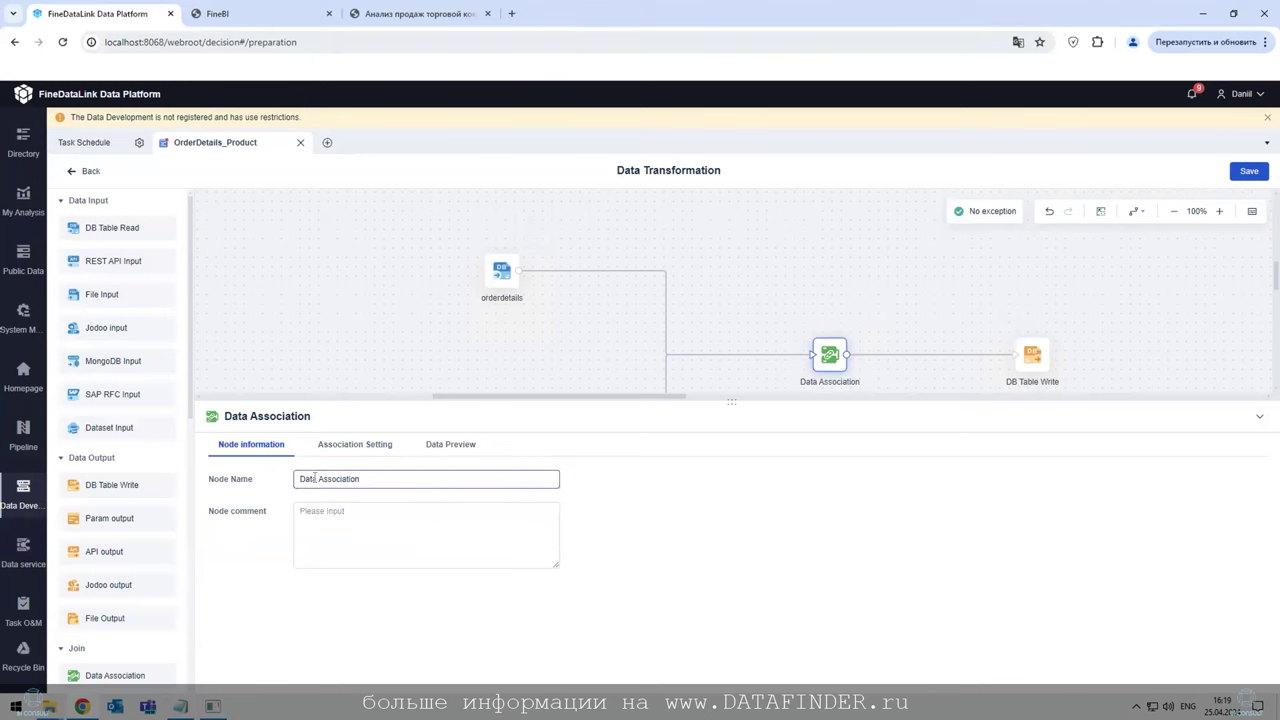
{"action": "left_click", "coordinate": [352, 449]}
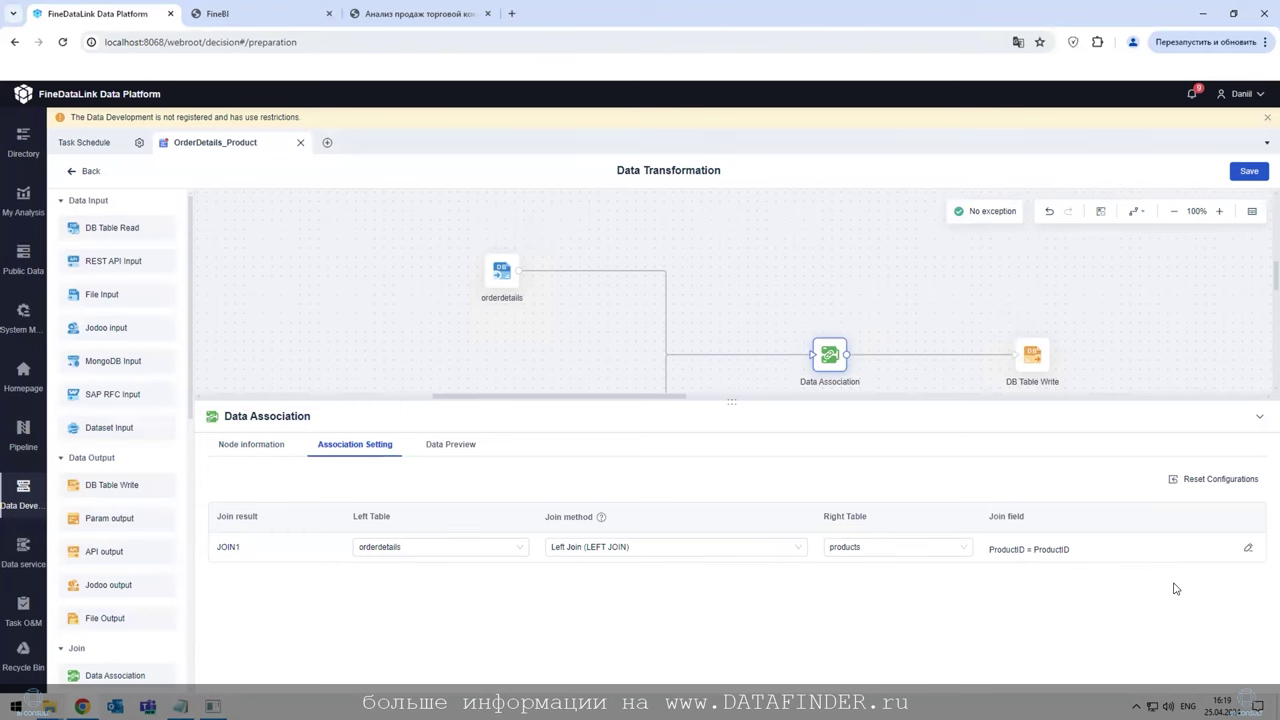
- Check the selectable join fields for orderdetails and products, and keep ProductID matched to ProductID
{"action": "left_click", "coordinate": [1248, 547]}
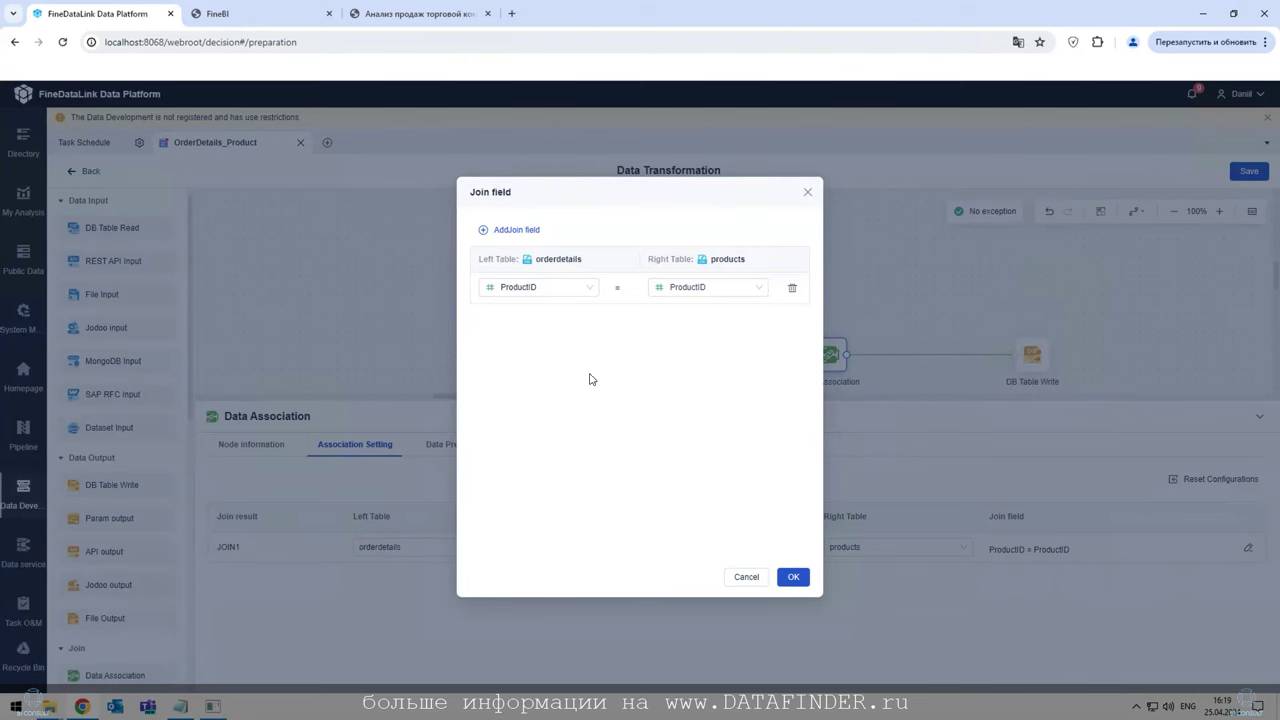
{"action": "left_click", "coordinate": [590, 288]}
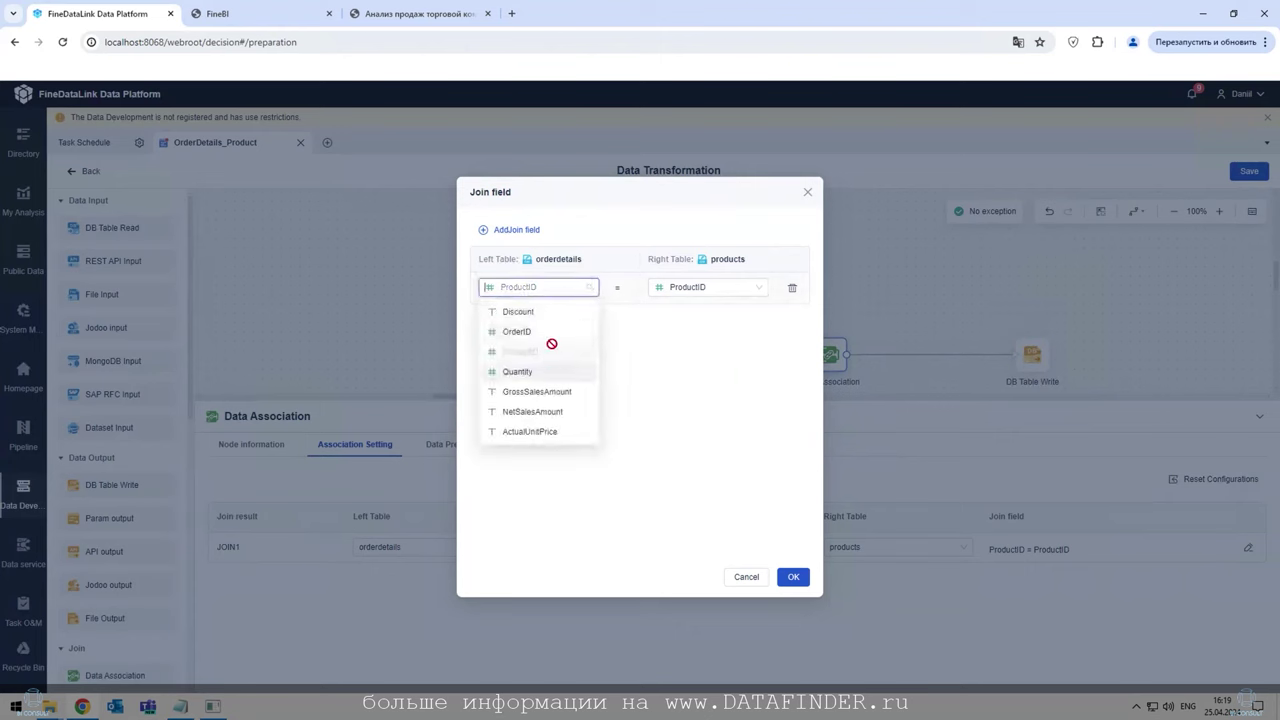
{"action": "left_click", "coordinate": [705, 310]}
{"action": "left_click", "coordinate": [721, 289]}
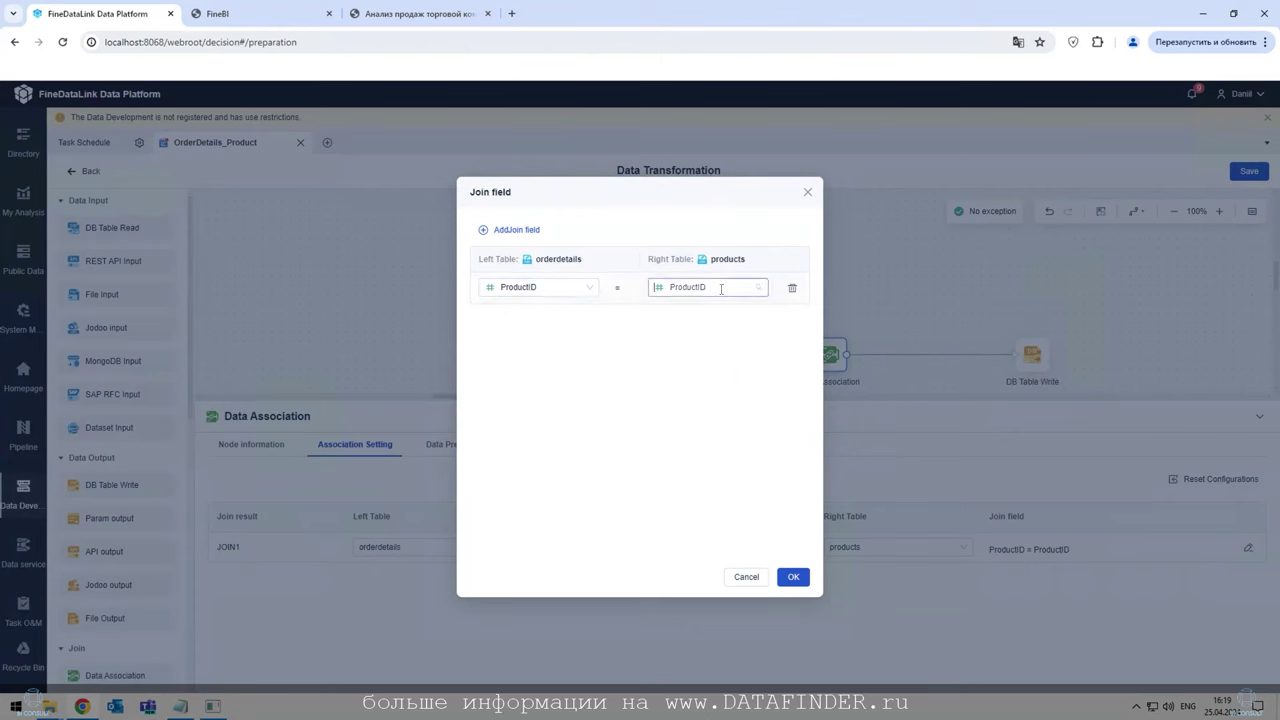
{"action": "left_click", "coordinate": [708, 409]}
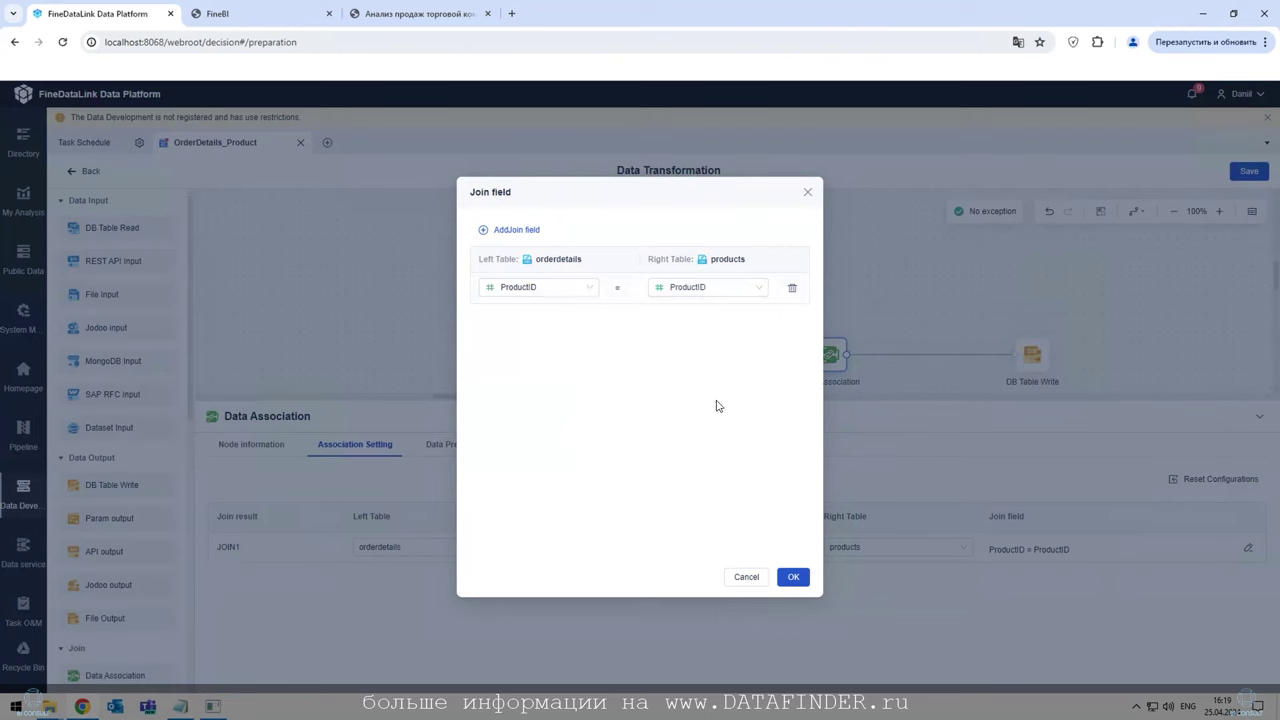
{"action": "left_click", "coordinate": [793, 577]}
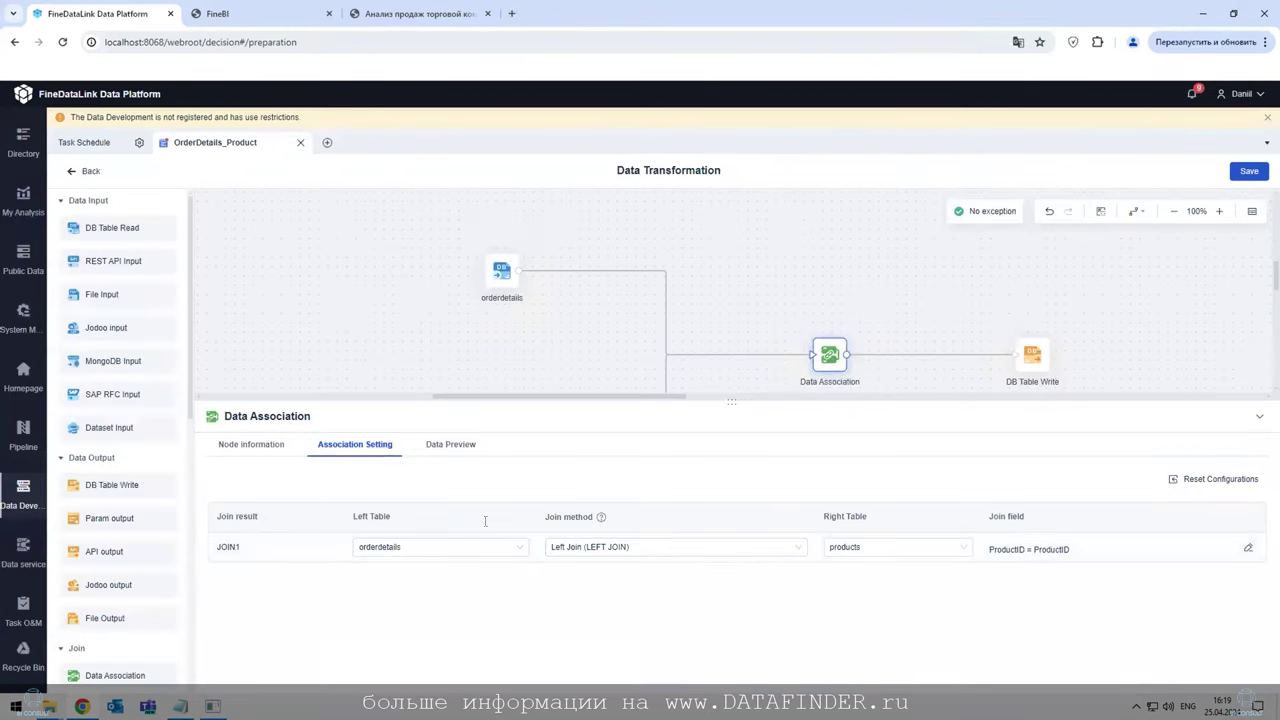
- Preview the joined data of the Data Association node and return to the full canvas
{"action": "left_click", "coordinate": [465, 446]}
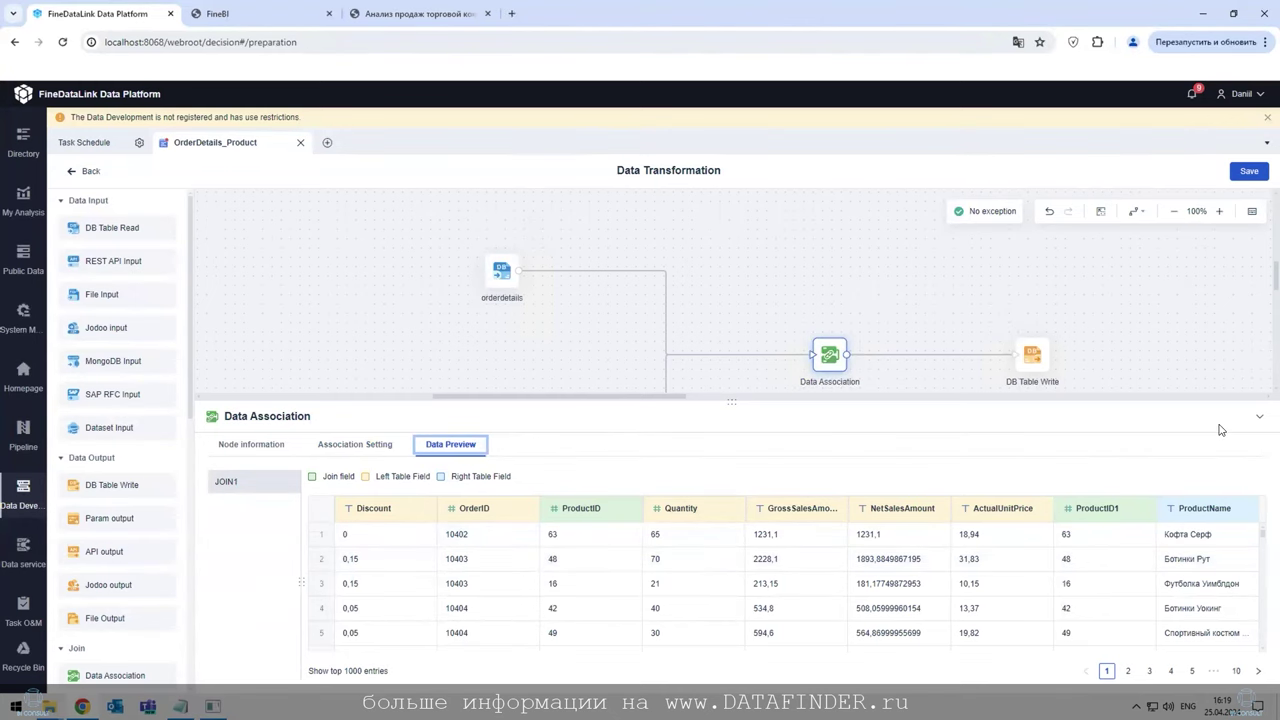
{"action": "left_click", "coordinate": [960, 380]}
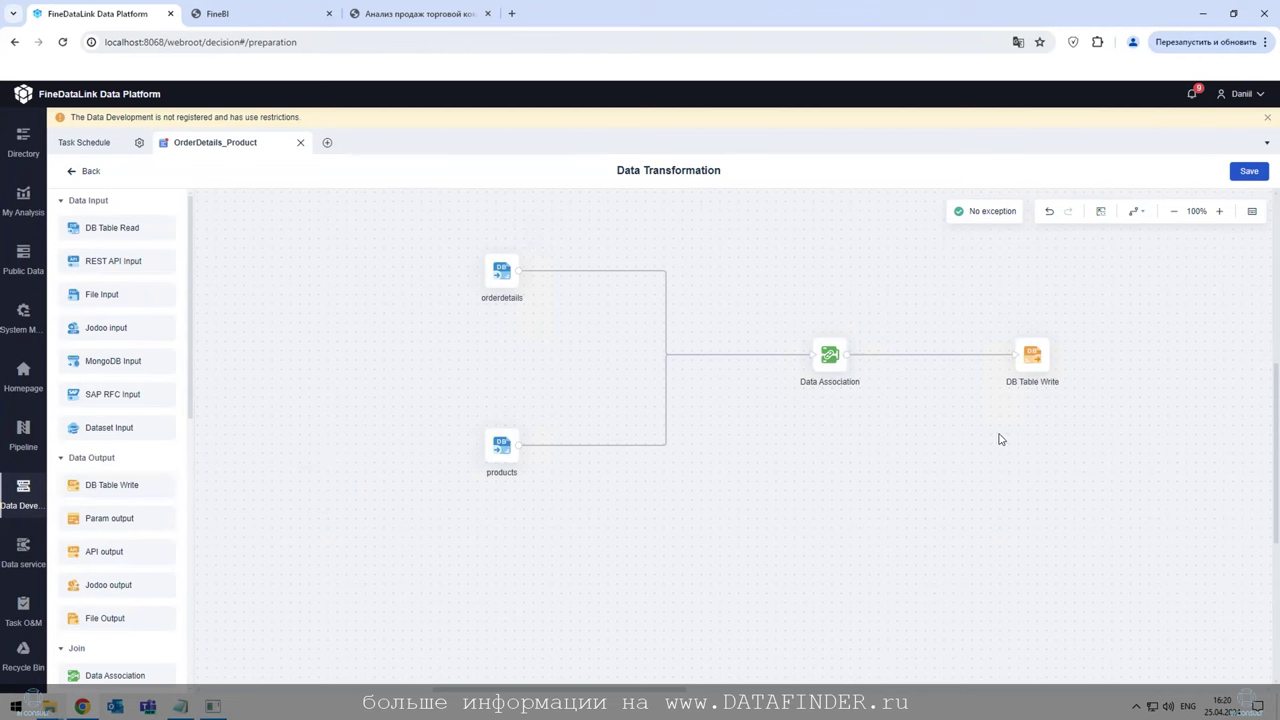
- Review the DB Table Write node's information, data destination and mapping, and write method
{"action": "left_click", "coordinate": [1034, 358]}
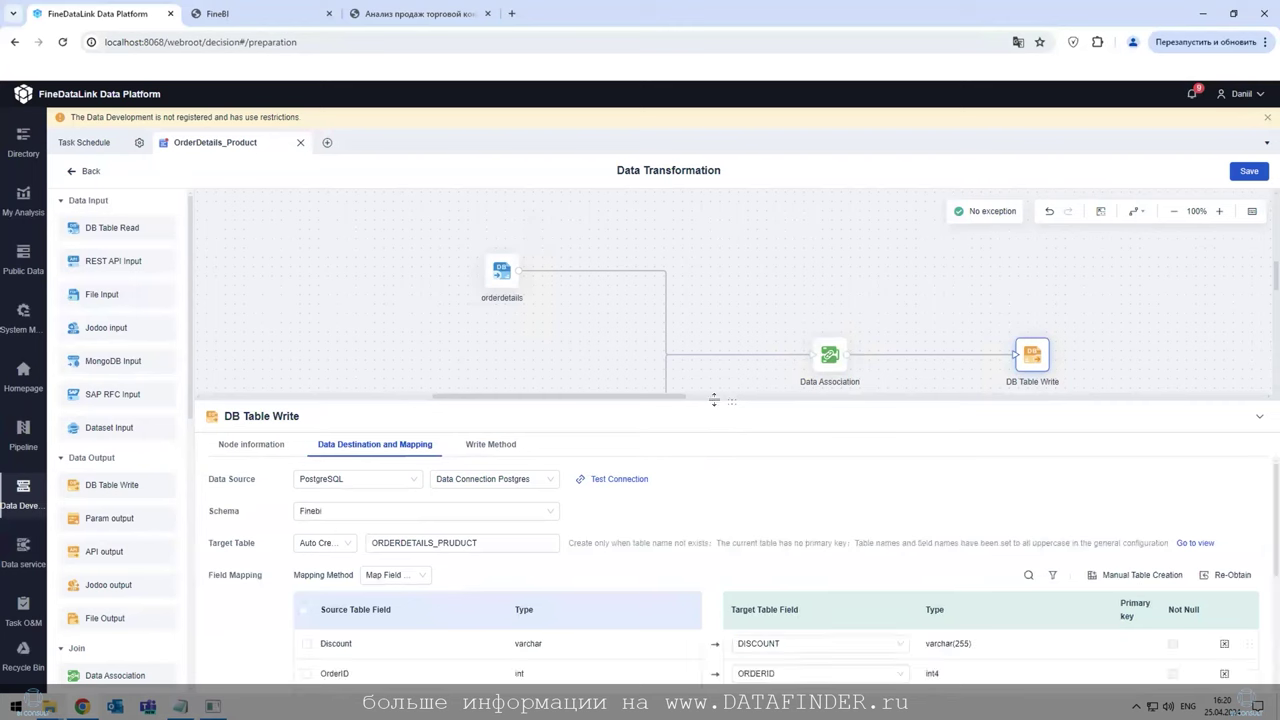
{"action": "left_click", "coordinate": [257, 447]}
{"action": "left_click", "coordinate": [413, 447]}
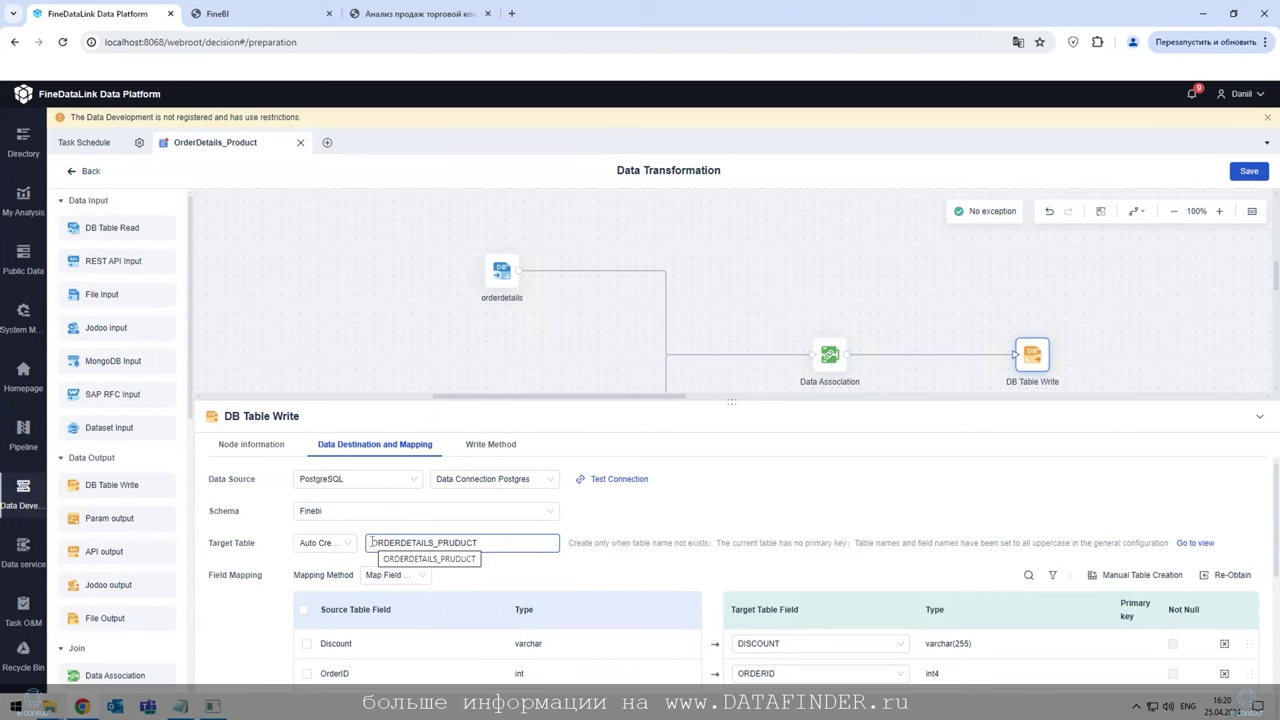
{"action": "left_click", "coordinate": [498, 449]}
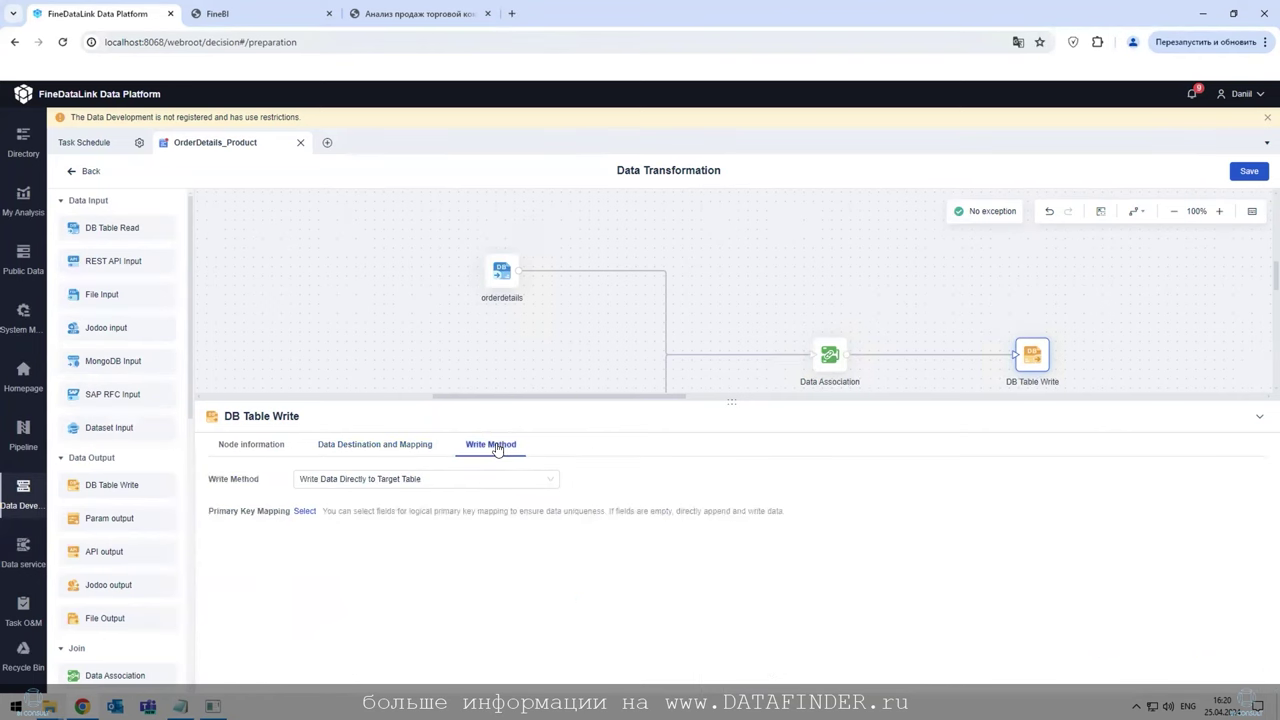
- Check the available write methods of the DB Table Write node and return to the full transformation canvas
{"action": "left_click", "coordinate": [549, 478]}
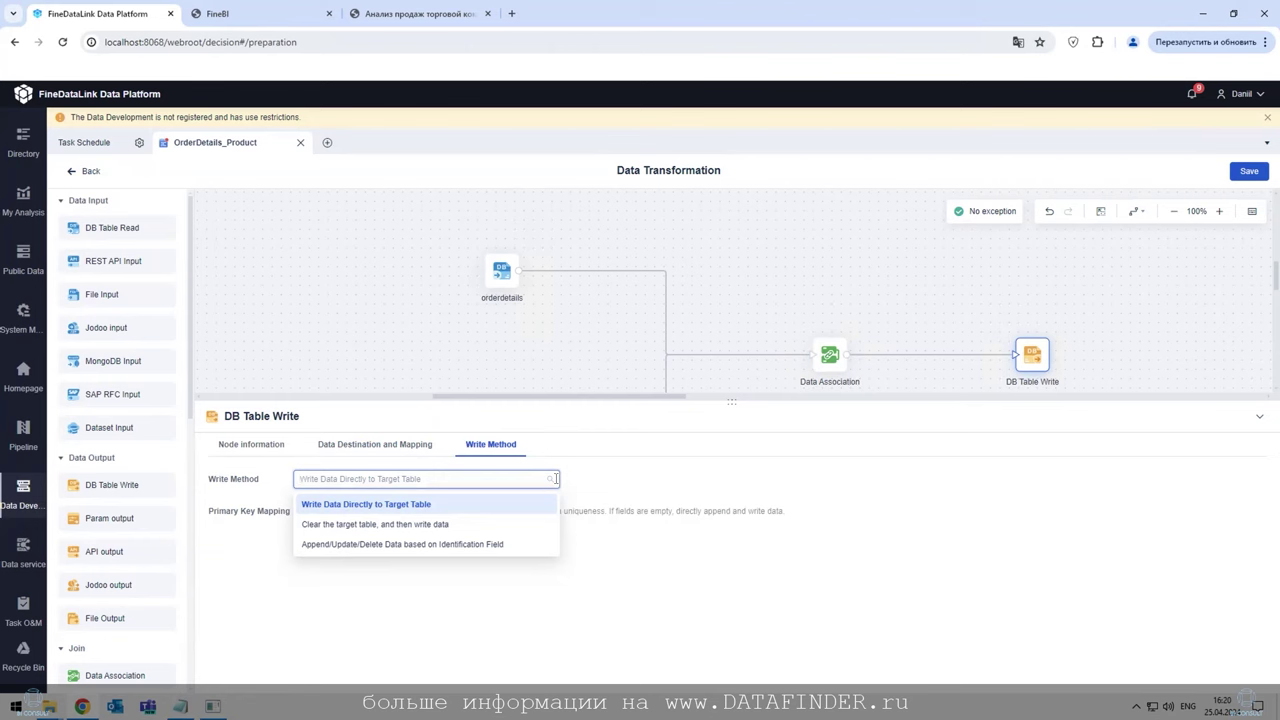
{"action": "left_click", "coordinate": [632, 440]}
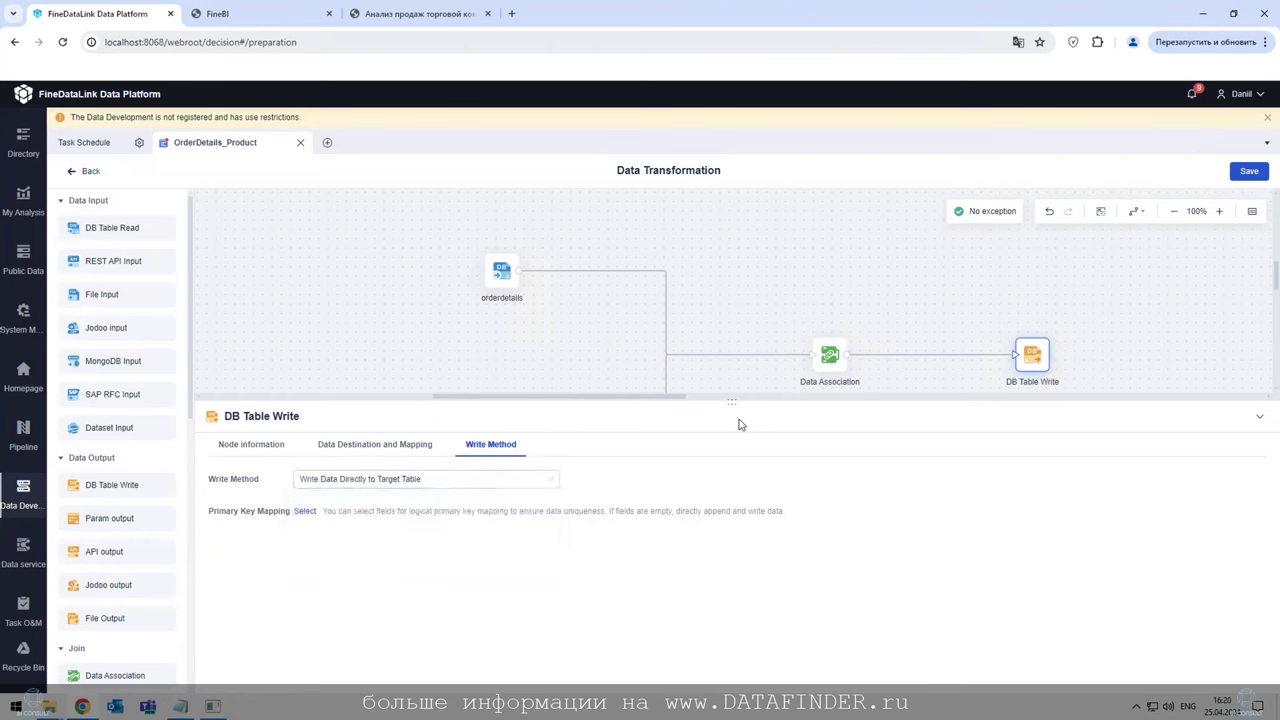
{"action": "left_click", "coordinate": [420, 447]}
{"action": "left_click", "coordinate": [1258, 420]}
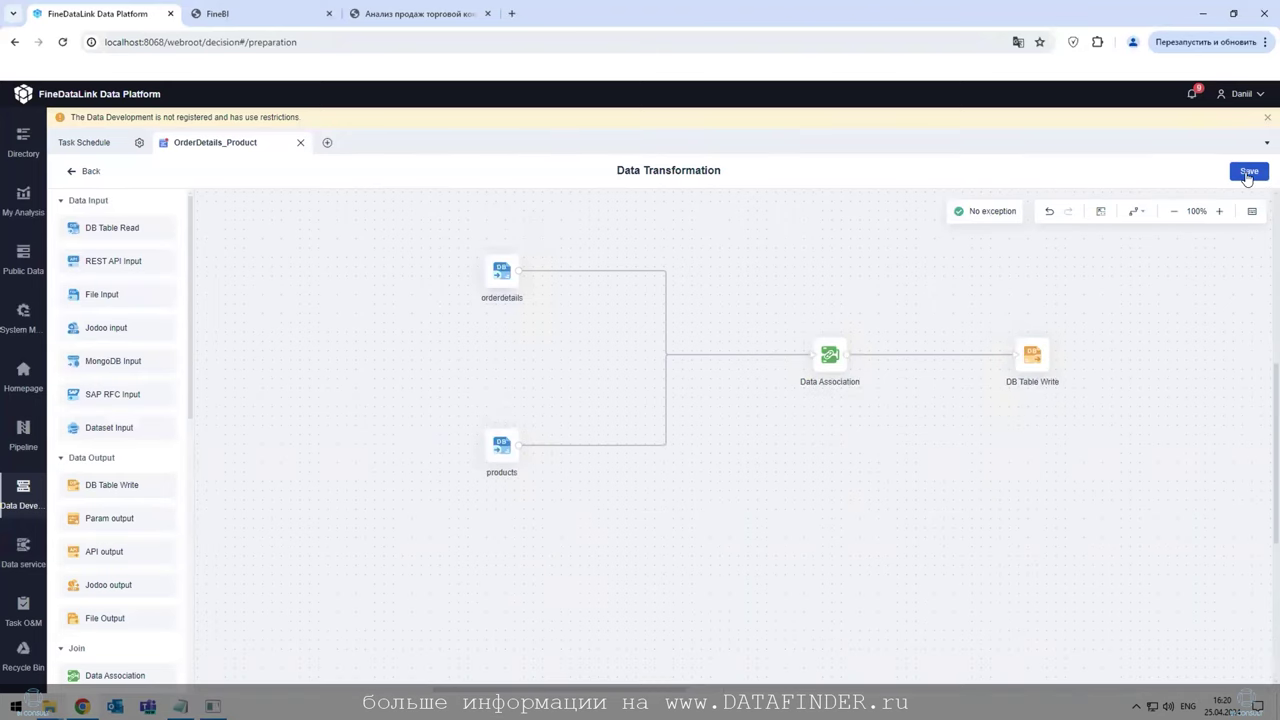
- Save the data transformation and return to the OrderDetails_Product task canvas
{"action": "left_click", "coordinate": [1248, 175]}
{"action": "left_click_drag", "start_coordinate": [733, 337], "coordinate": [351, 299]}
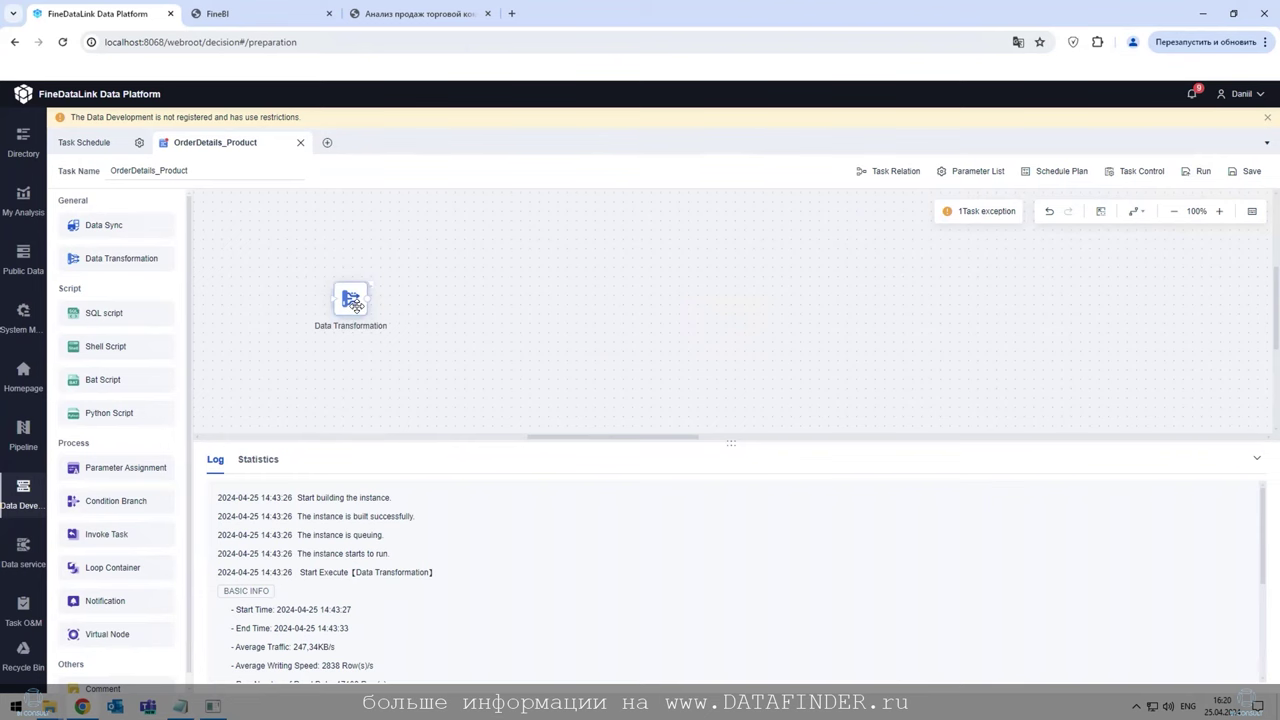
{"action": "double_click", "coordinate": [355, 305]}
{"action": "left_click", "coordinate": [1262, 170]}
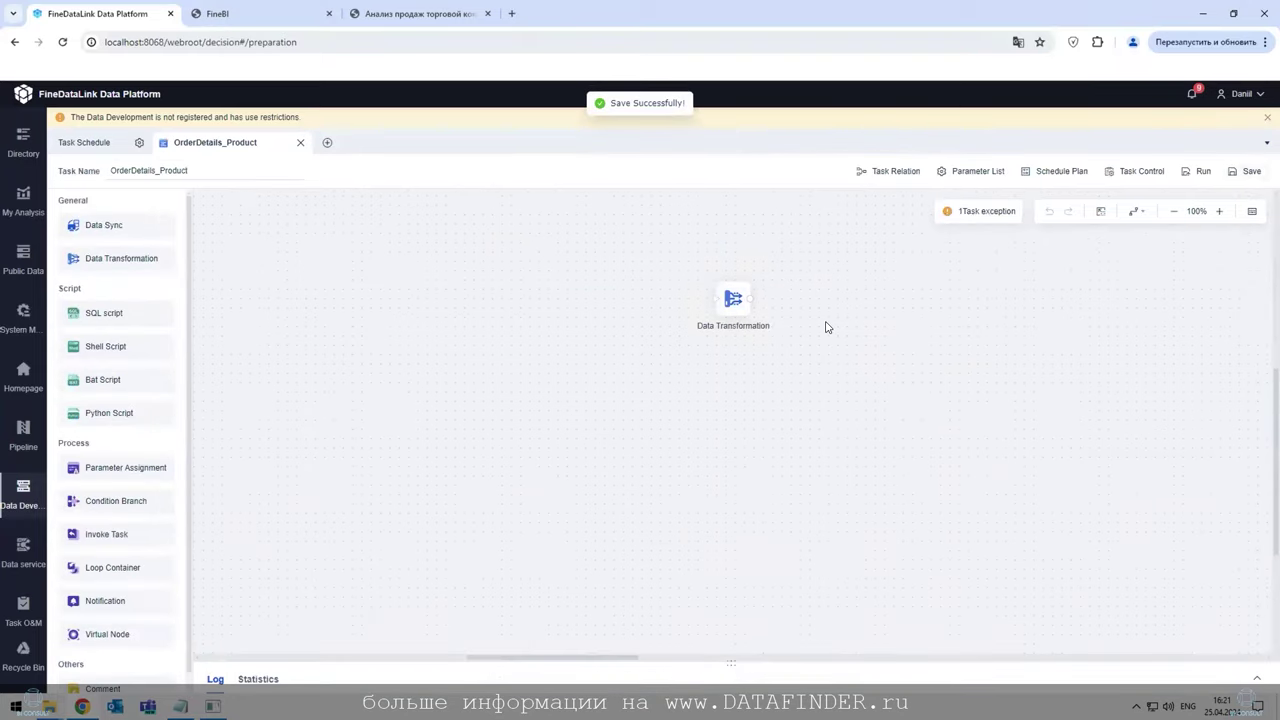
{"action": "left_click", "coordinate": [1197, 172]}
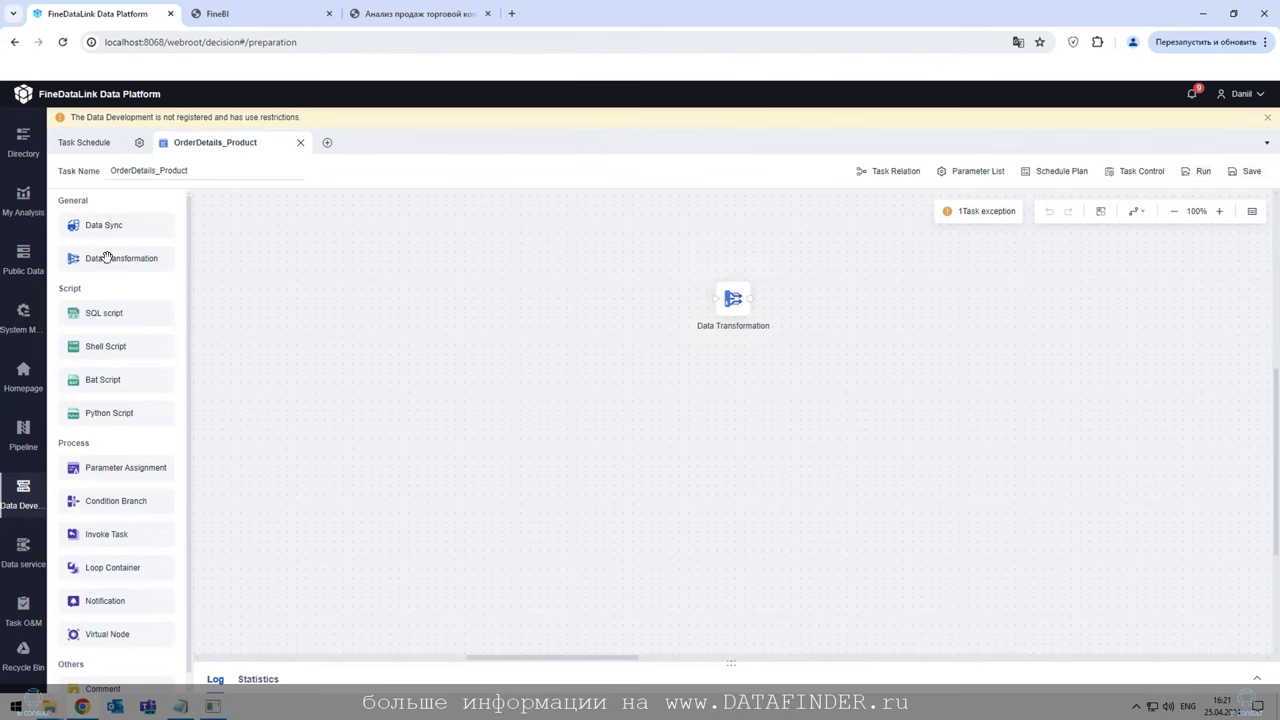
- Add a Data Sync node to the task and set its source to PostgreSQL with Data Connection Postgres
{"action": "left_click_drag", "start_coordinate": [104, 225], "coordinate": [369, 291]}
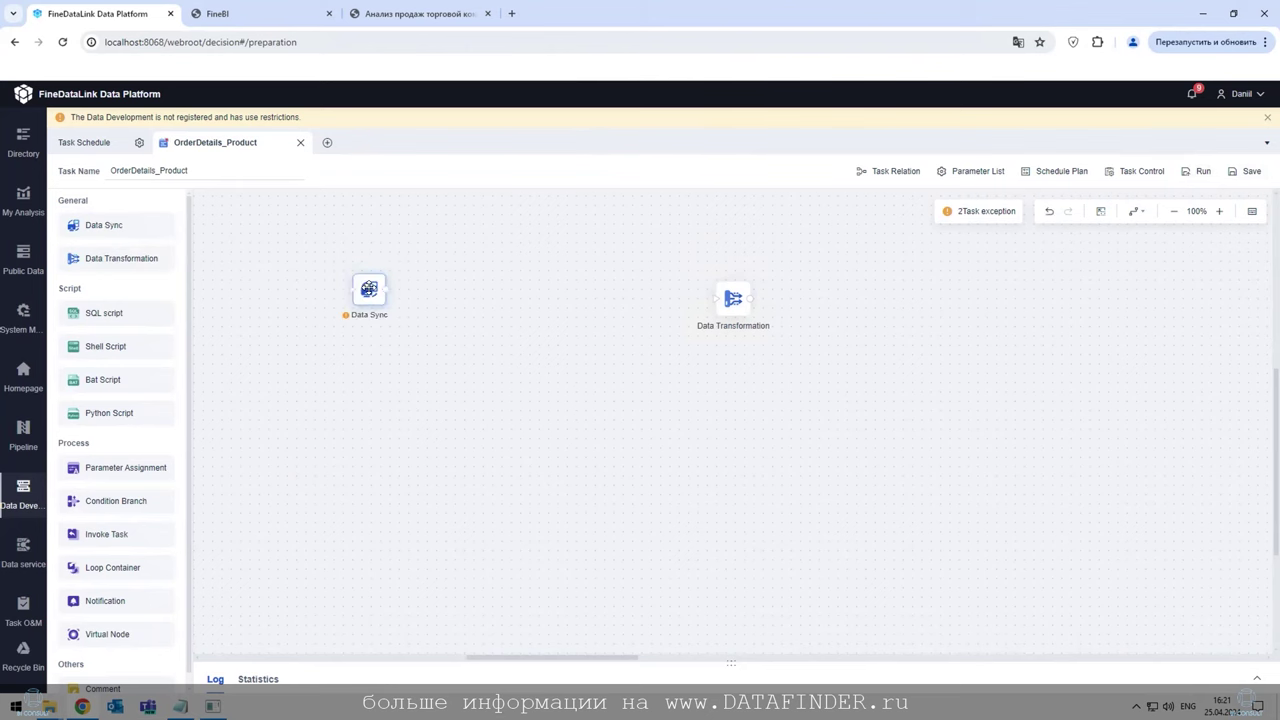
{"action": "left_click", "coordinate": [369, 291]}
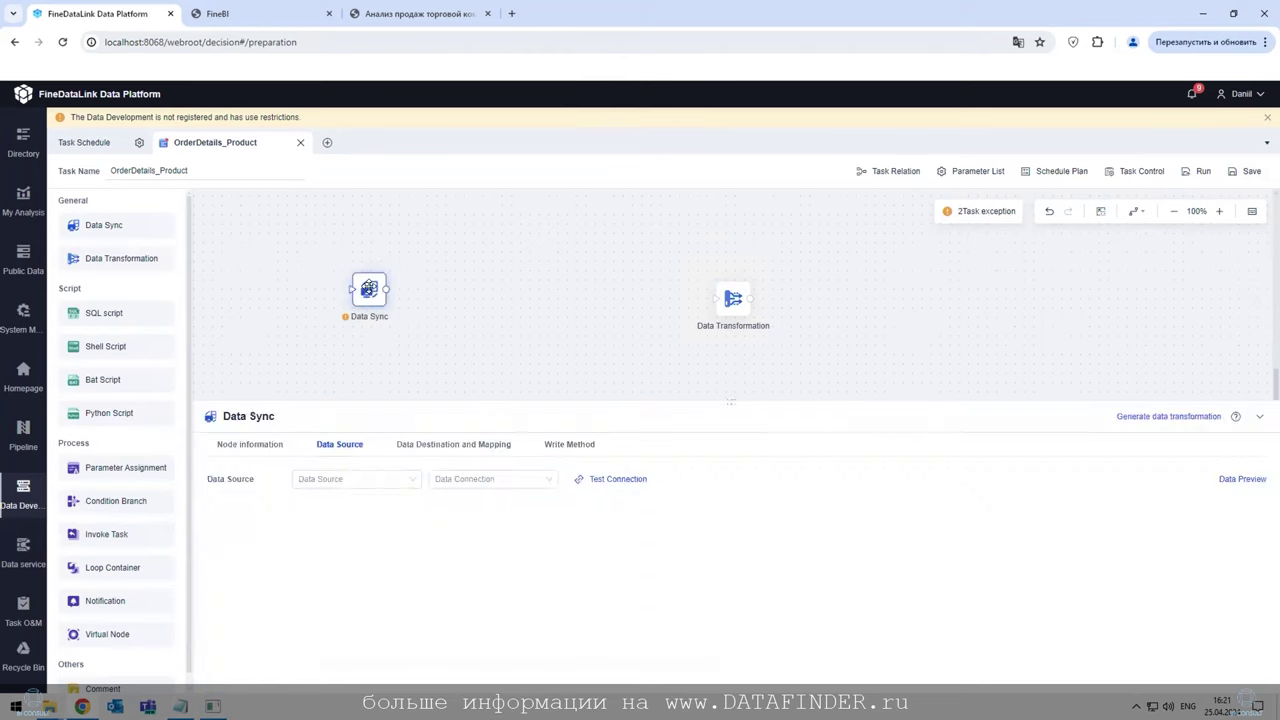
{"action": "left_click", "coordinate": [355, 479]}
{"action": "mouse_move", "coordinate": [364, 505]}
{"action": "left_click", "coordinate": [408, 503]}
{"action": "left_click", "coordinate": [460, 479]}
{"action": "left_click", "coordinate": [481, 506]}
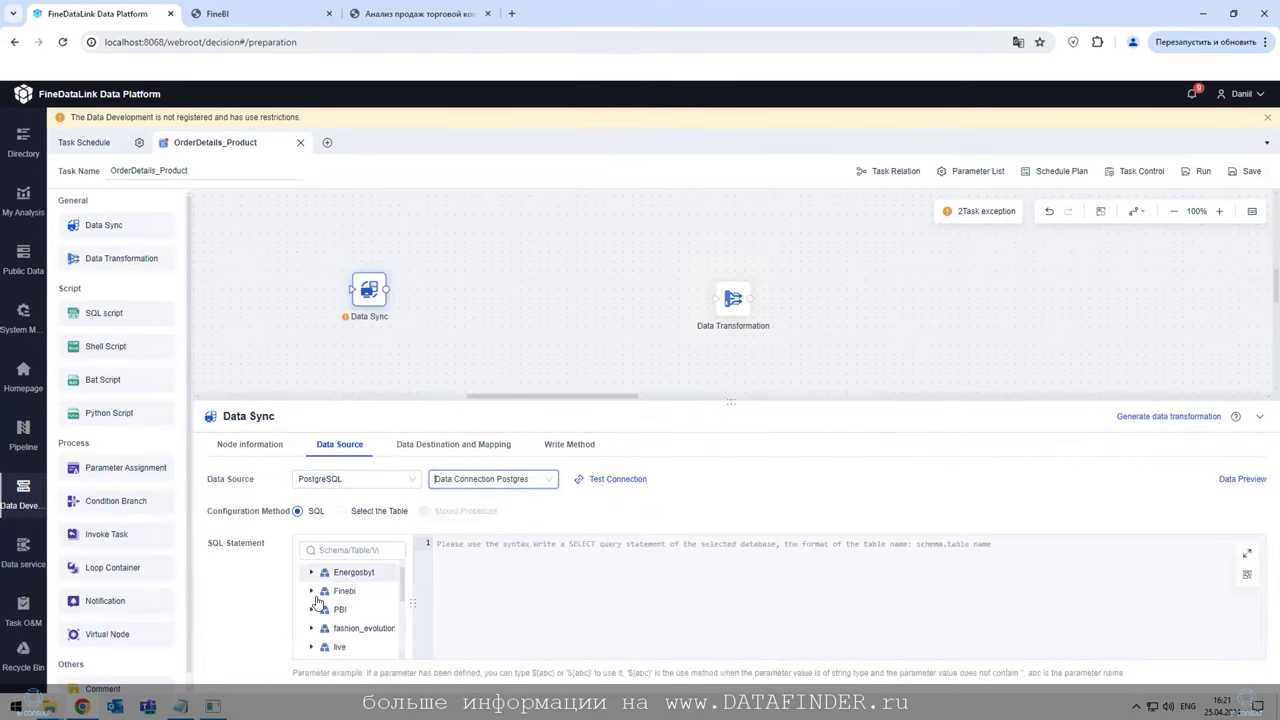
- Generate a SELECT query on the ORDERDETAILS_PRUDUCT table of the Finebi schema as the Data Sync node's SQL statement
{"action": "left_click", "coordinate": [311, 591]}
{"action": "scroll", "coordinate": [358, 620], "scroll_direction": "down", "scroll_amount": 1}
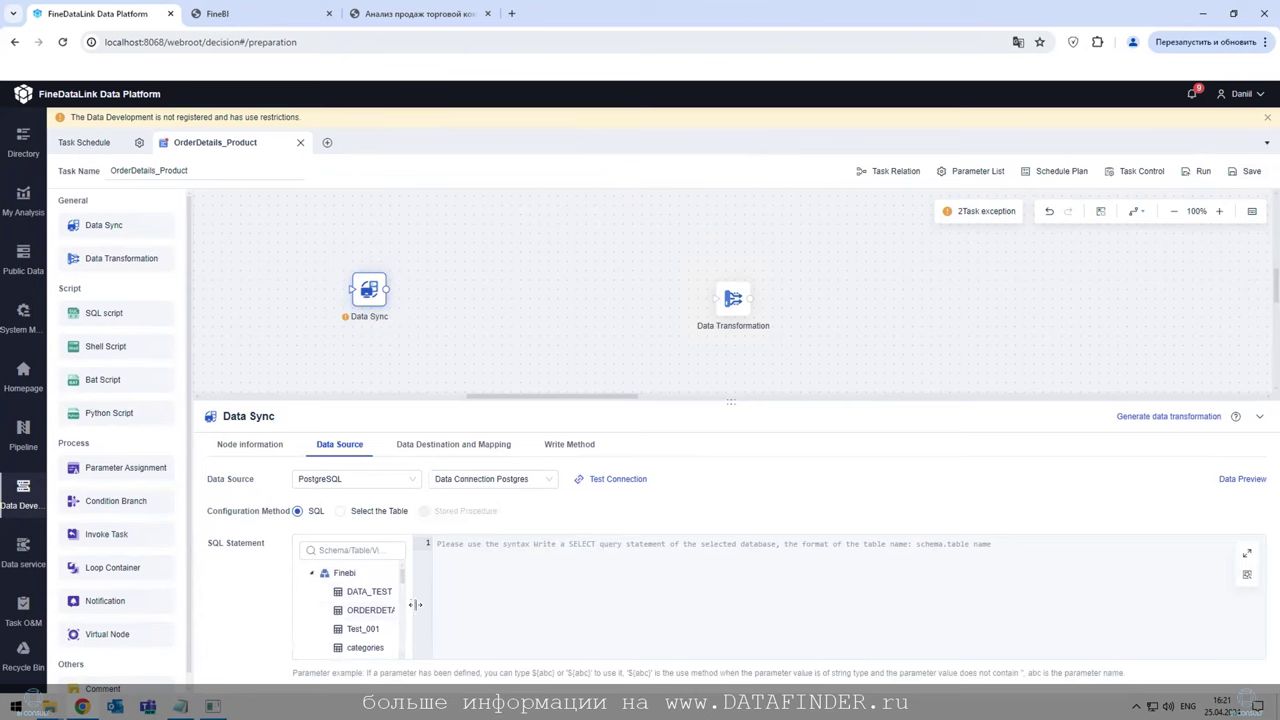
{"action": "left_click_drag", "start_coordinate": [413, 603], "coordinate": [505, 603]}
{"action": "double_click", "coordinate": [424, 612]}
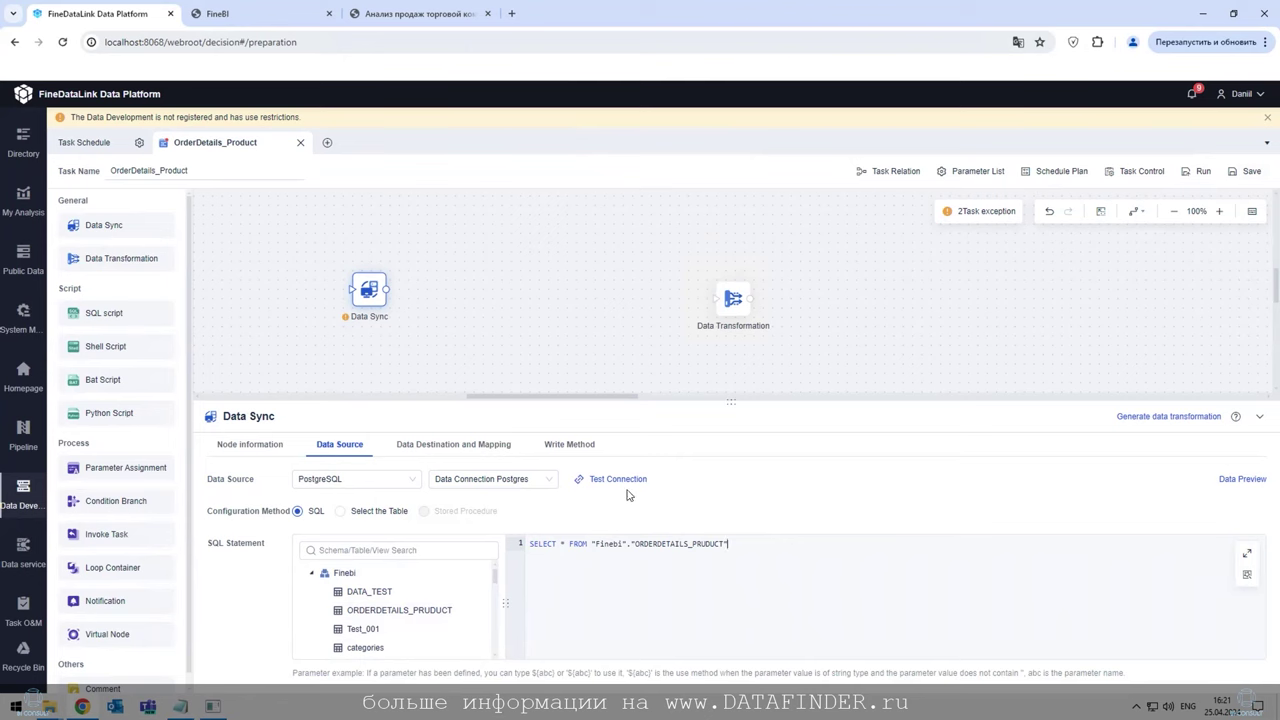
- Look at the Data Sync node's write method and destination, and preview the data returned by its source query
{"action": "left_click", "coordinate": [566, 446]}
{"action": "left_click", "coordinate": [429, 446]}
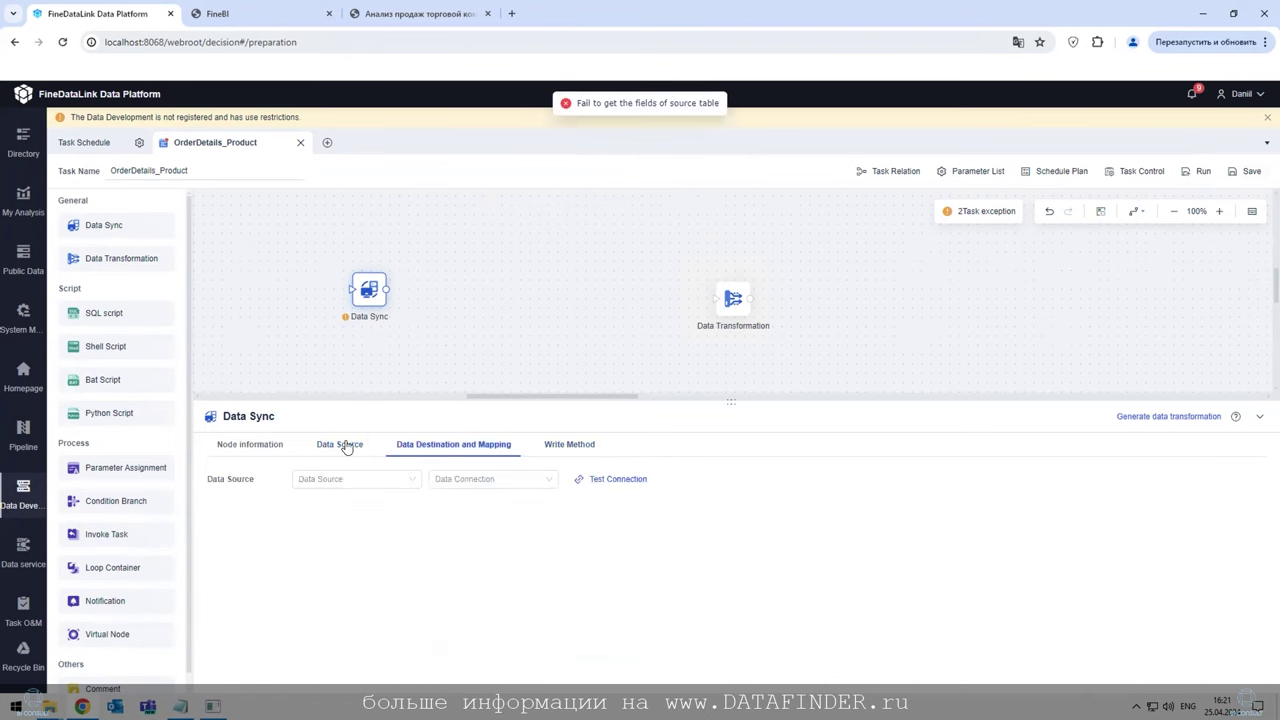
{"action": "left_click", "coordinate": [339, 446]}
{"action": "left_click", "coordinate": [1242, 480]}
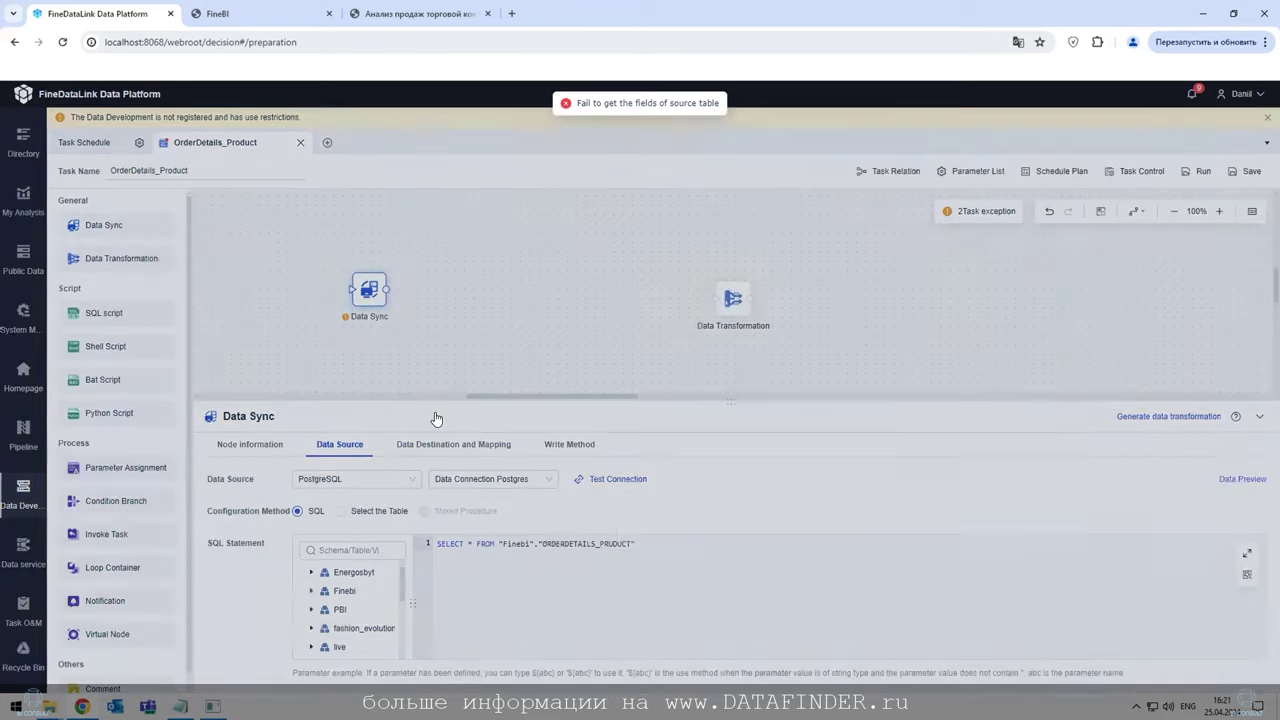
{"action": "scroll", "coordinate": [621, 332], "scroll_direction": "down", "scroll_amount": 6}
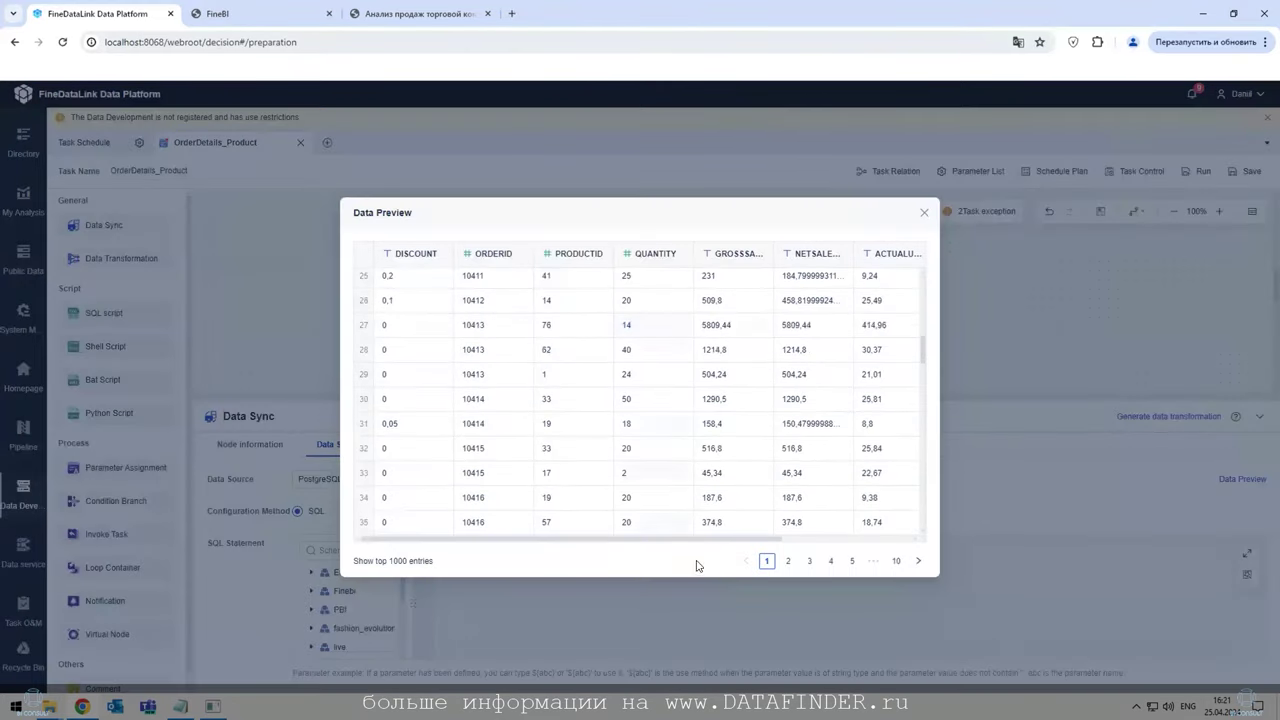
{"action": "scroll", "coordinate": [840, 520], "scroll_direction": "right", "scroll_amount": 3}
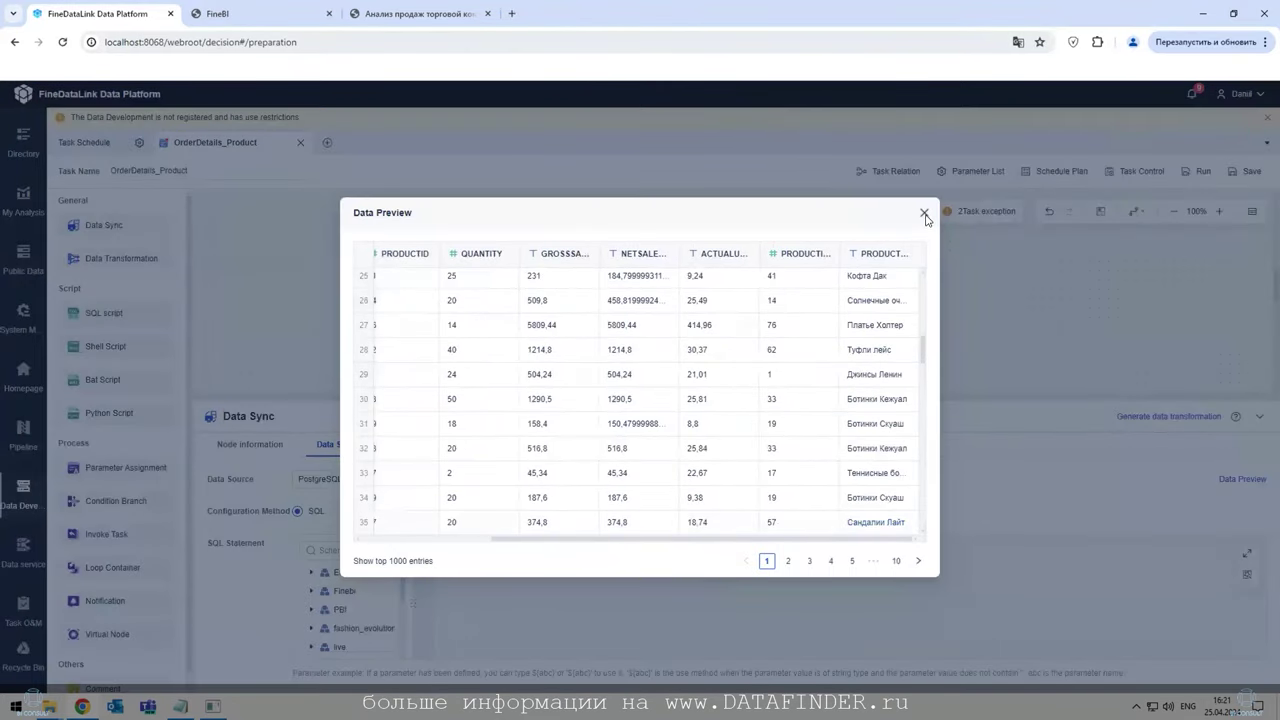
{"action": "left_click", "coordinate": [924, 214]}
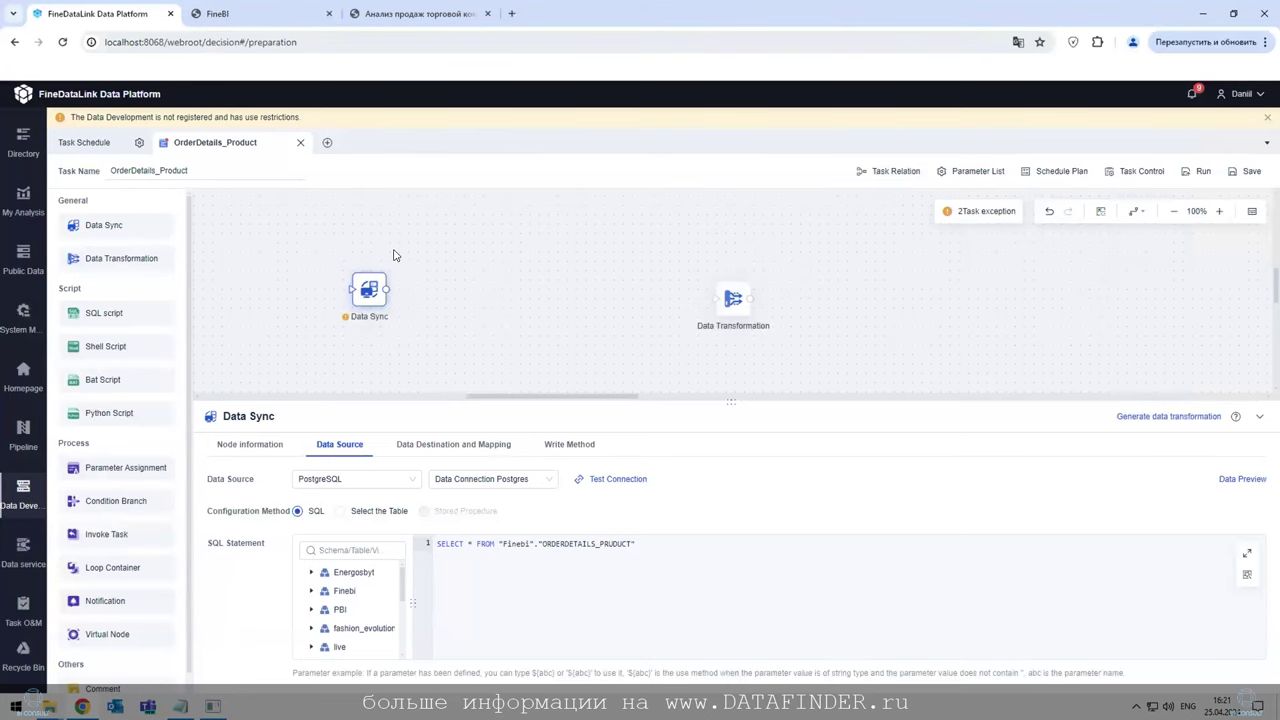
- Switch to FineBI, go to the public data and discard the unfinished SQL dataset
{"action": "left_click", "coordinate": [282, 15]}
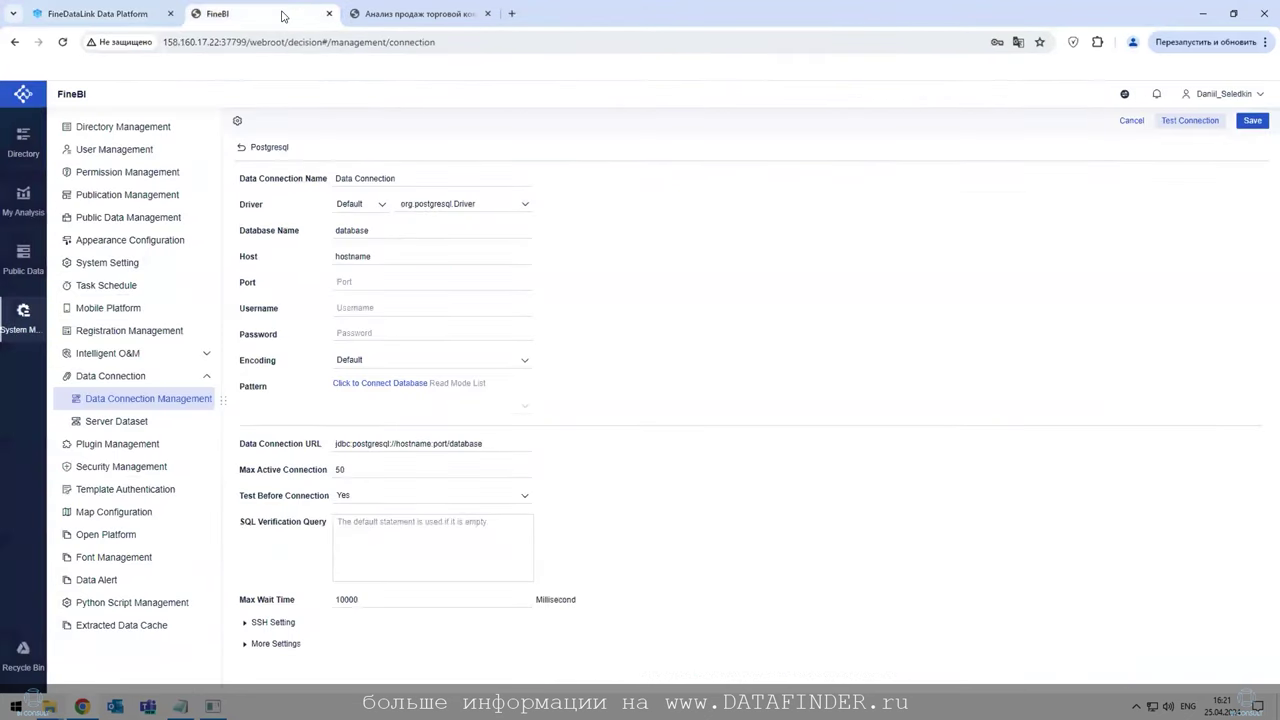
{"action": "left_click", "coordinate": [400, 307]}
{"action": "left_click", "coordinate": [16, 270]}
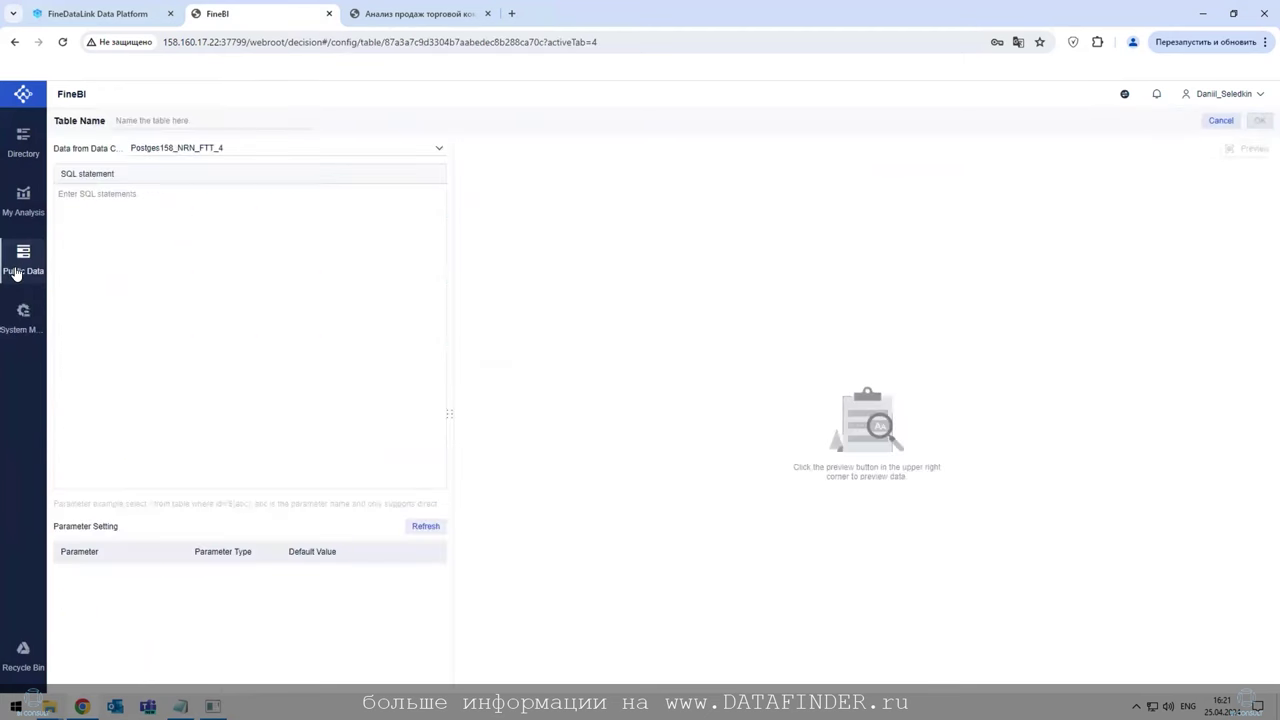
{"action": "left_click", "coordinate": [1219, 121]}
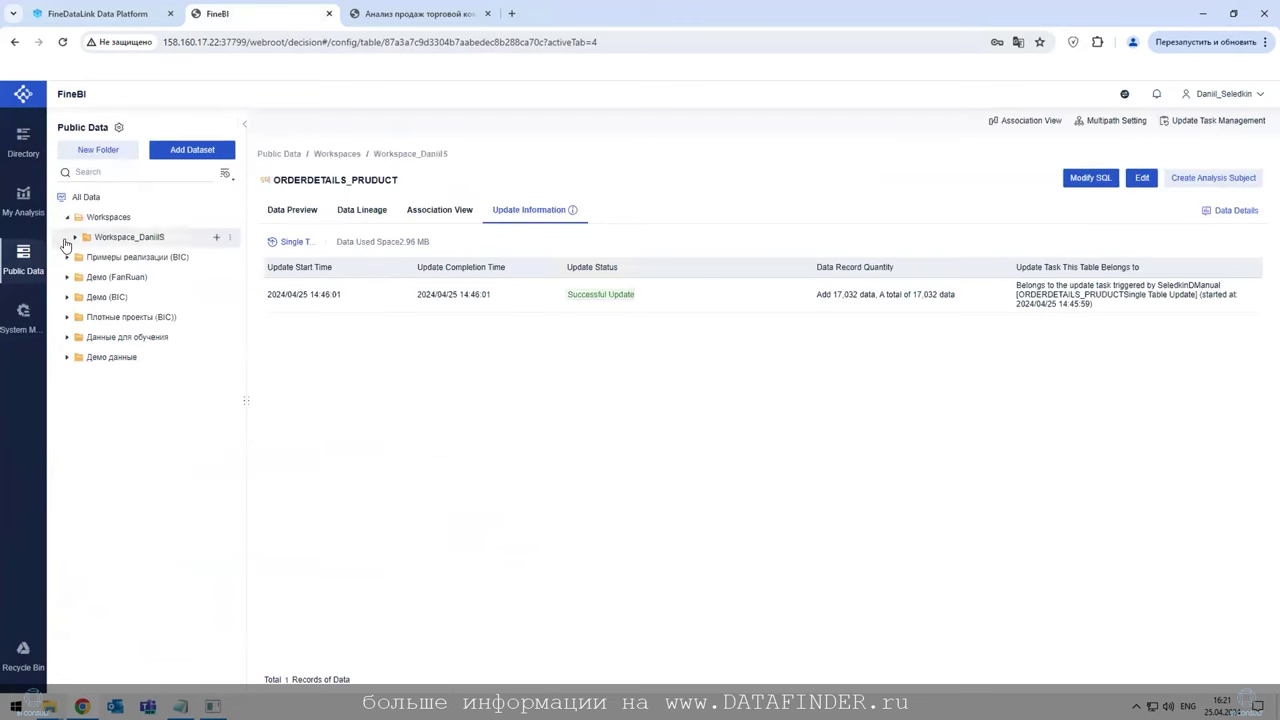
- Start a new SQL dataset in the personal workspace folder under Workspaces
{"action": "left_click", "coordinate": [95, 219]}
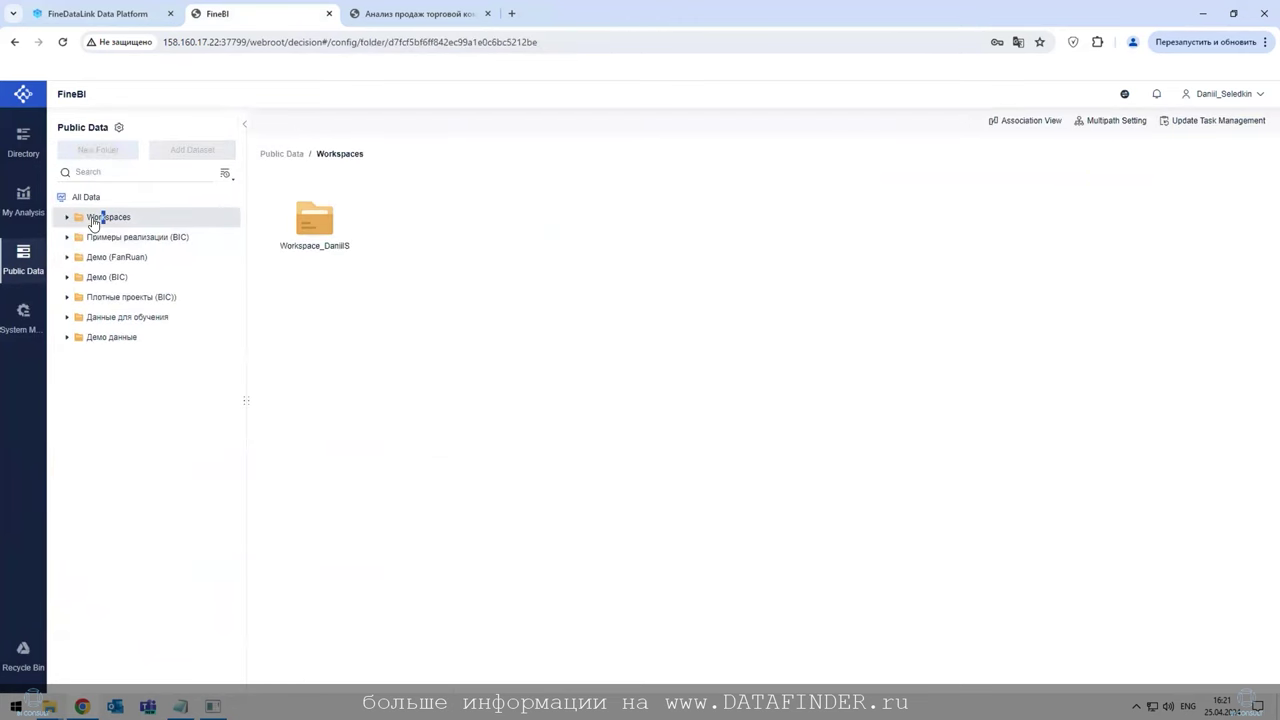
{"action": "left_click", "coordinate": [67, 217]}
{"action": "left_click", "coordinate": [150, 238]}
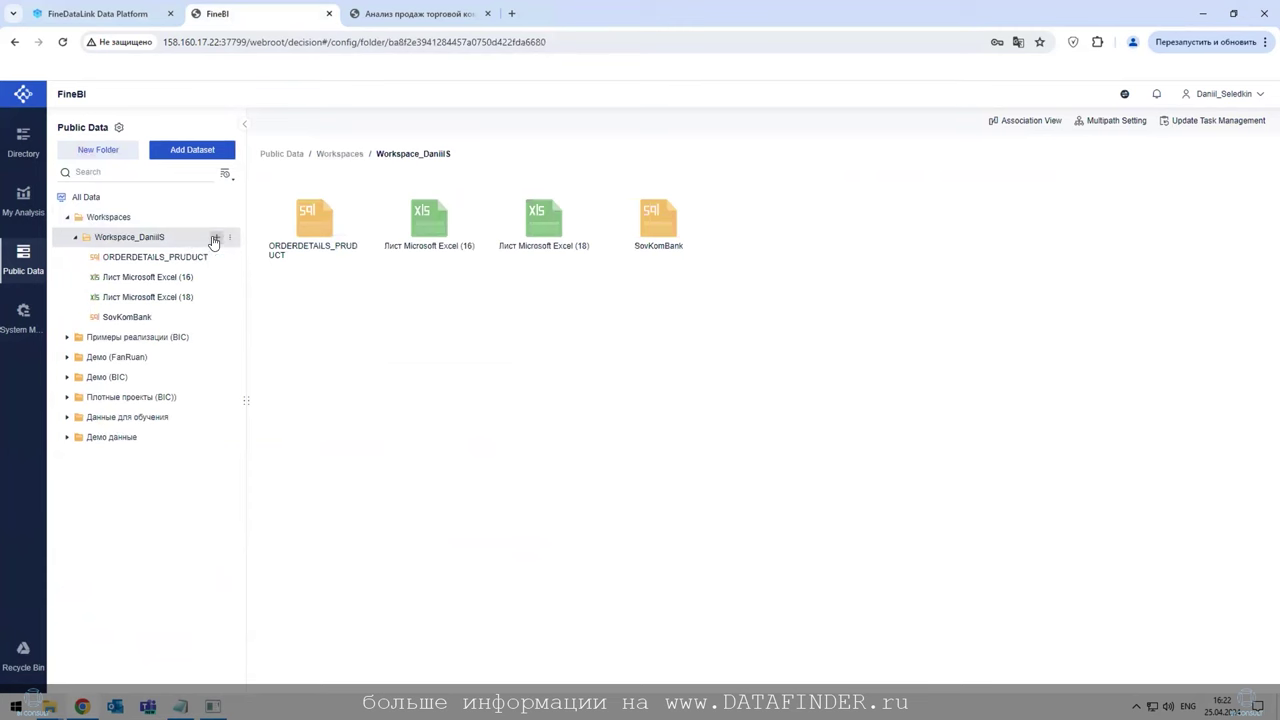
{"action": "left_click", "coordinate": [213, 242]}
{"action": "left_click", "coordinate": [236, 278]}
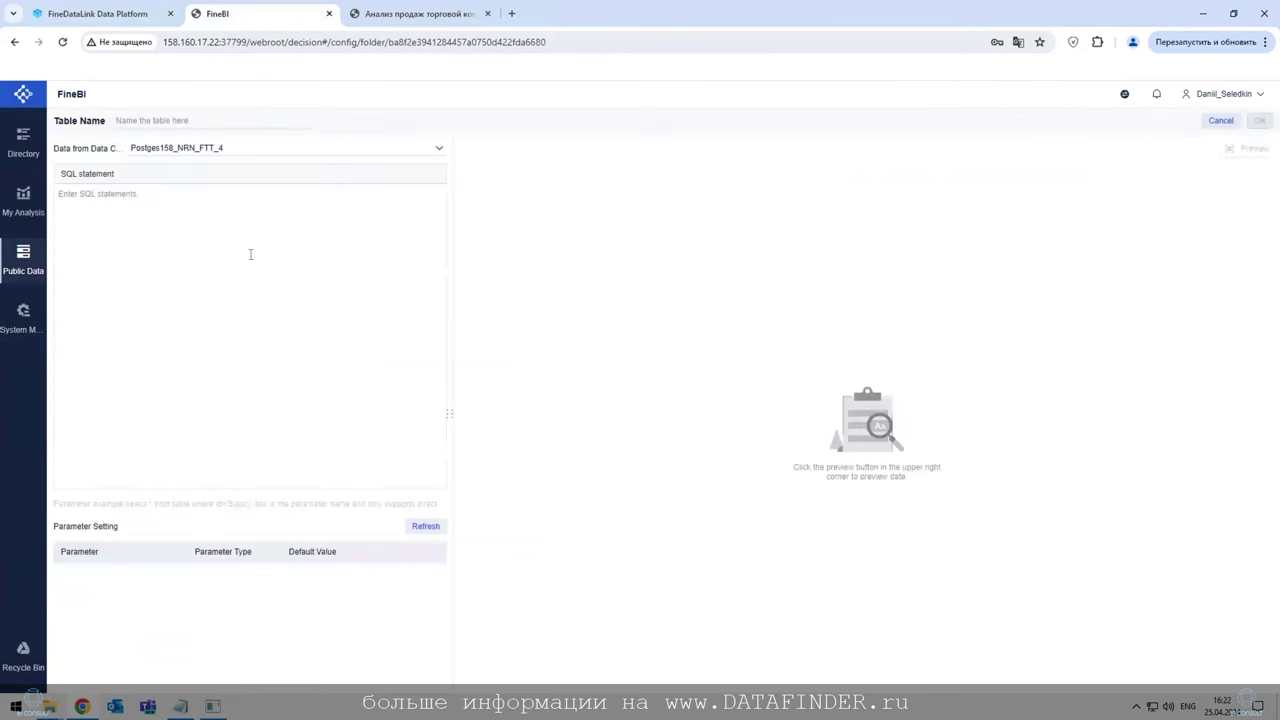
- Copy the Data Sync query SELECT * FROM "Finebi"."ORDERDETAILS_PRUDUCT" from FineDataLink into the new FineBI dataset's SQL statement
{"action": "left_click", "coordinate": [100, 13]}
{"action": "key", "text": "Home"}
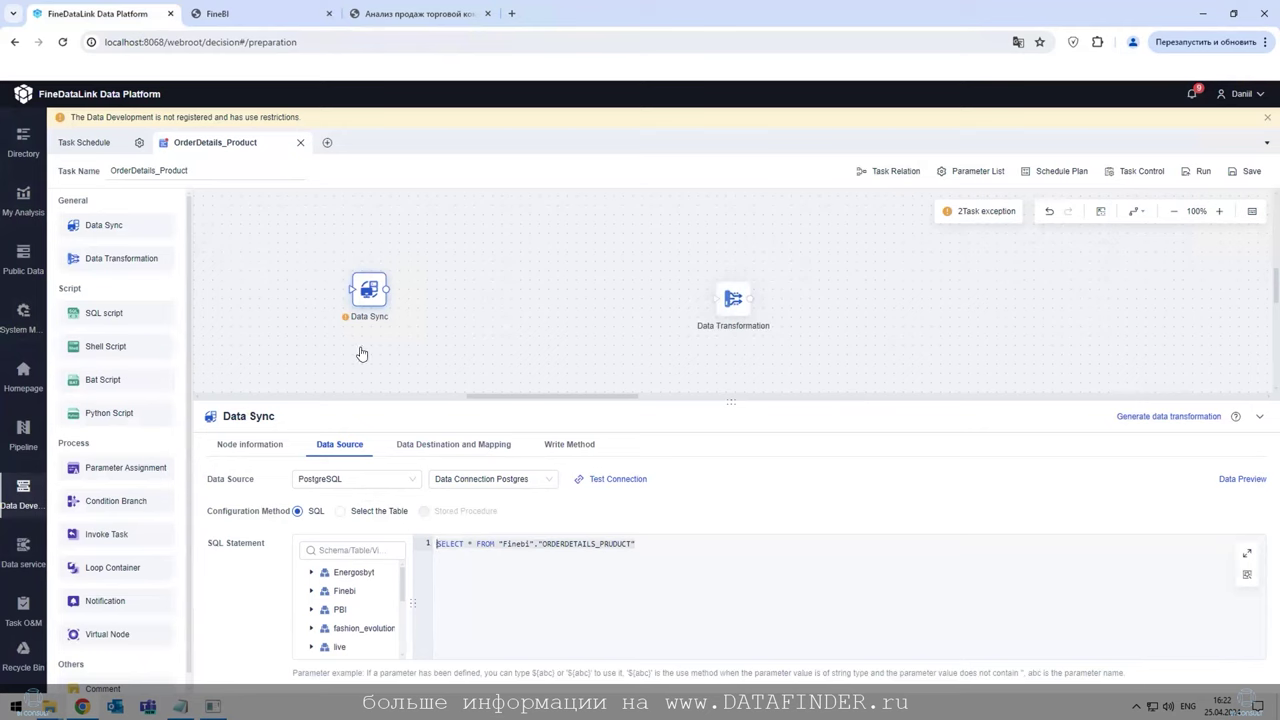
{"action": "left_click", "coordinate": [270, 18]}
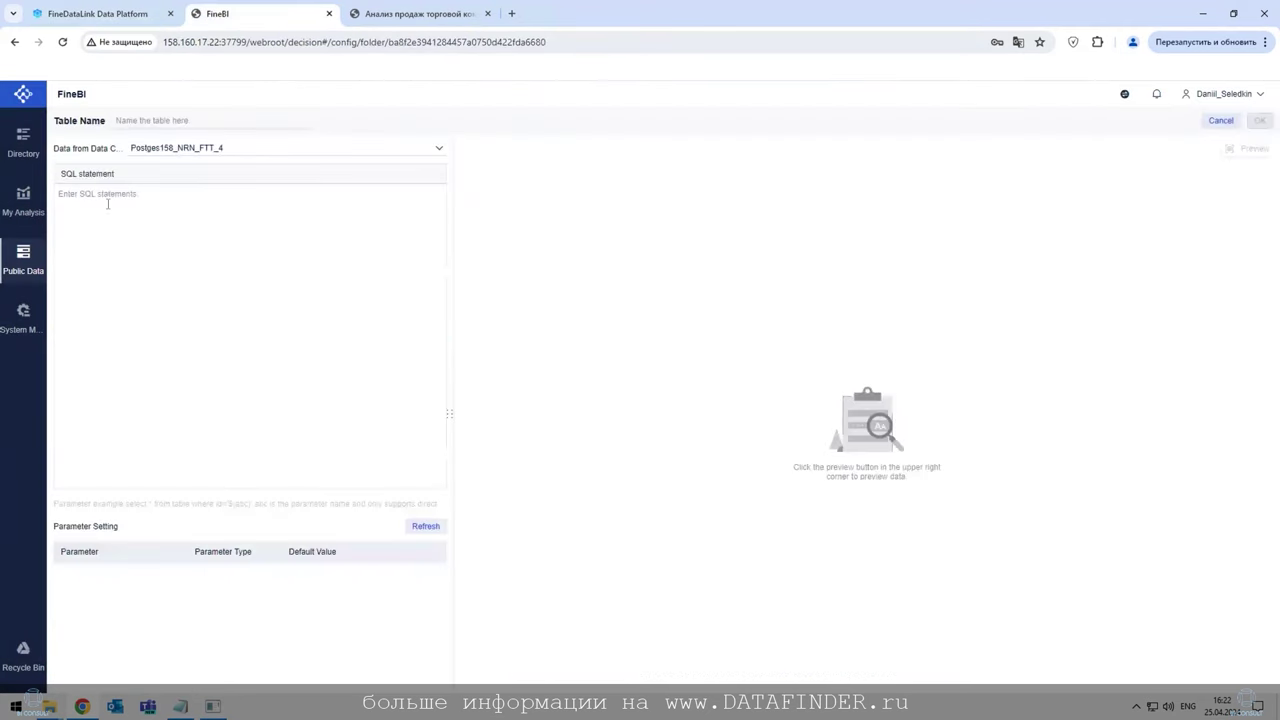
{"action": "type", "text": "SELECT * FROM \"Finebi\".\"ORDERDETAILS_PRODUCT\""}
- Set the dataset's data connection to the personal Postgres_BIC connection and preview the query's data
{"action": "left_click", "coordinate": [246, 148]}
{"action": "left_click", "coordinate": [224, 188]}
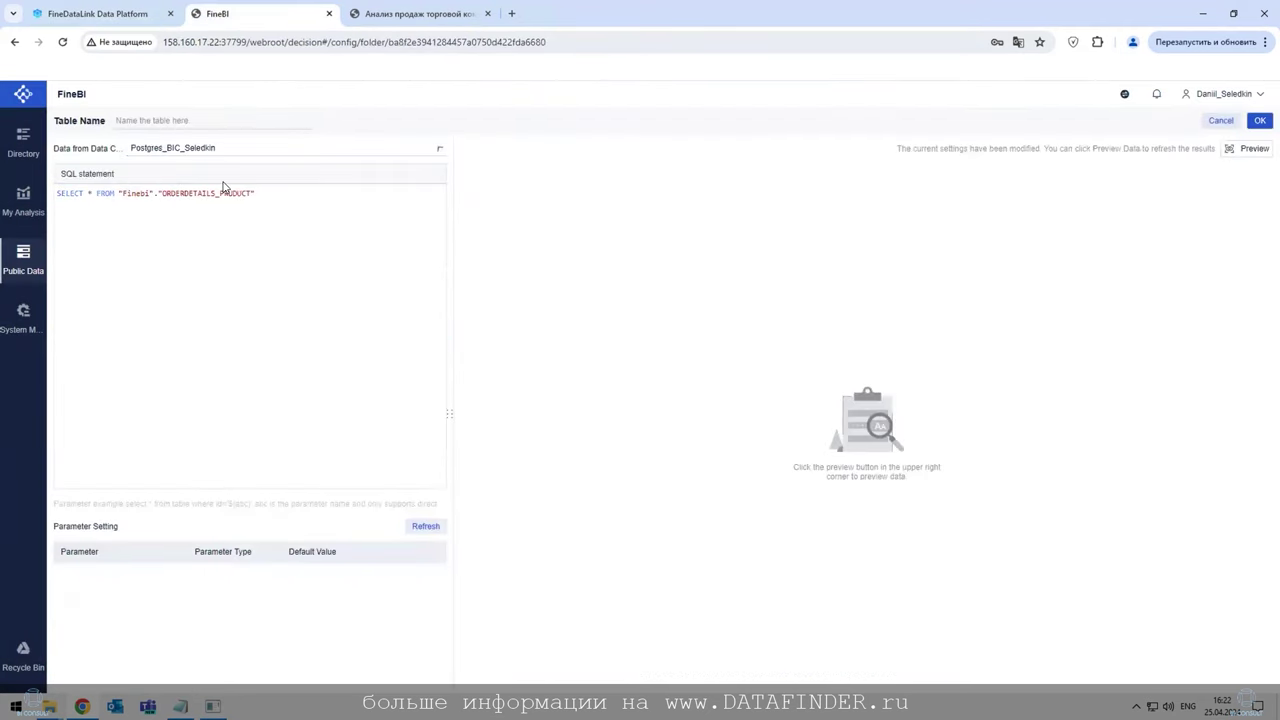
{"action": "left_click", "coordinate": [1247, 149]}
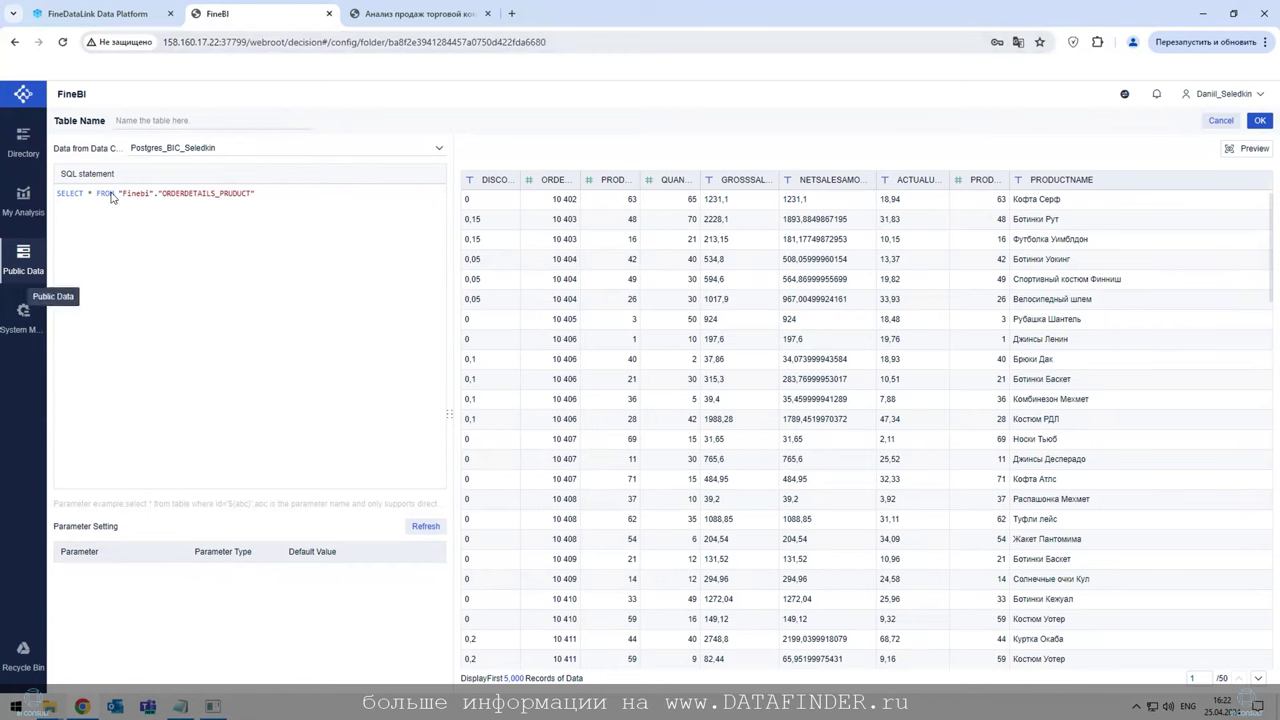
- Look at the ORDERDETAILS_PRUDUCT table in the FineBI sales analysis, then review the DB Table Write node's field mapping in FineDataLink
{"action": "left_click", "coordinate": [417, 15]}
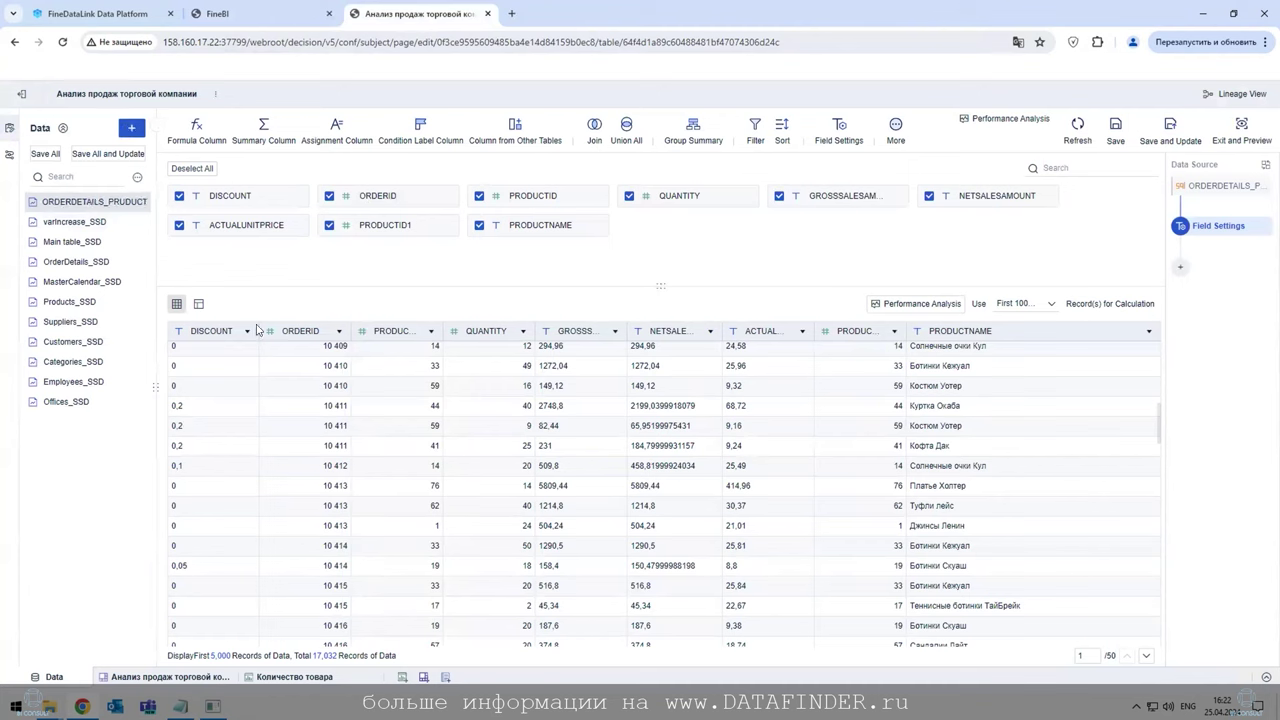
{"action": "left_click", "coordinate": [140, 26]}
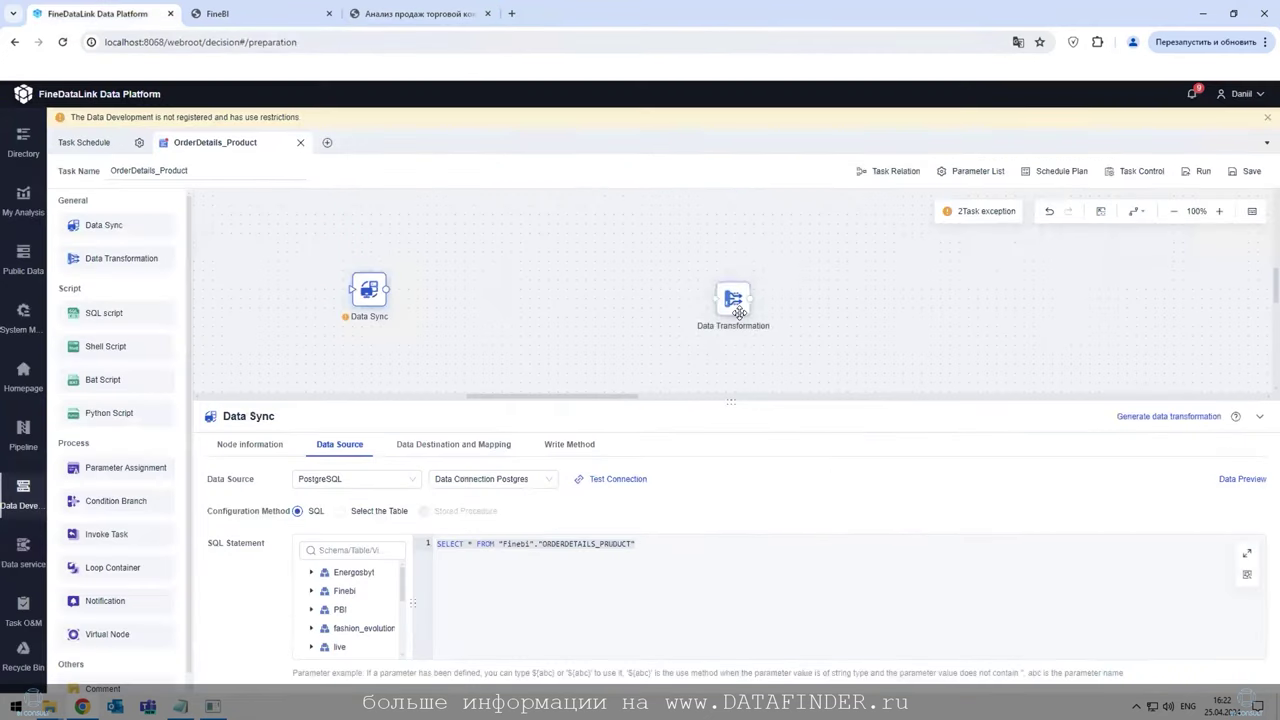
{"action": "double_click", "coordinate": [740, 314]}
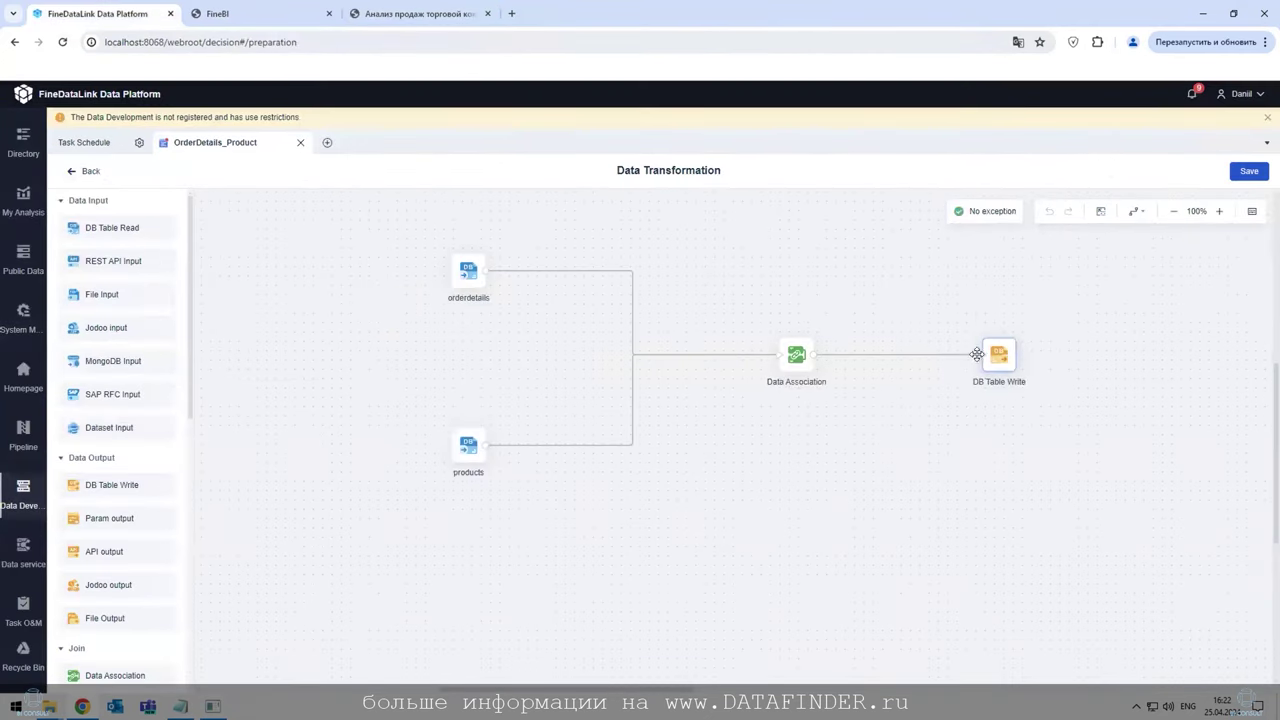
{"action": "left_click", "coordinate": [998, 352]}
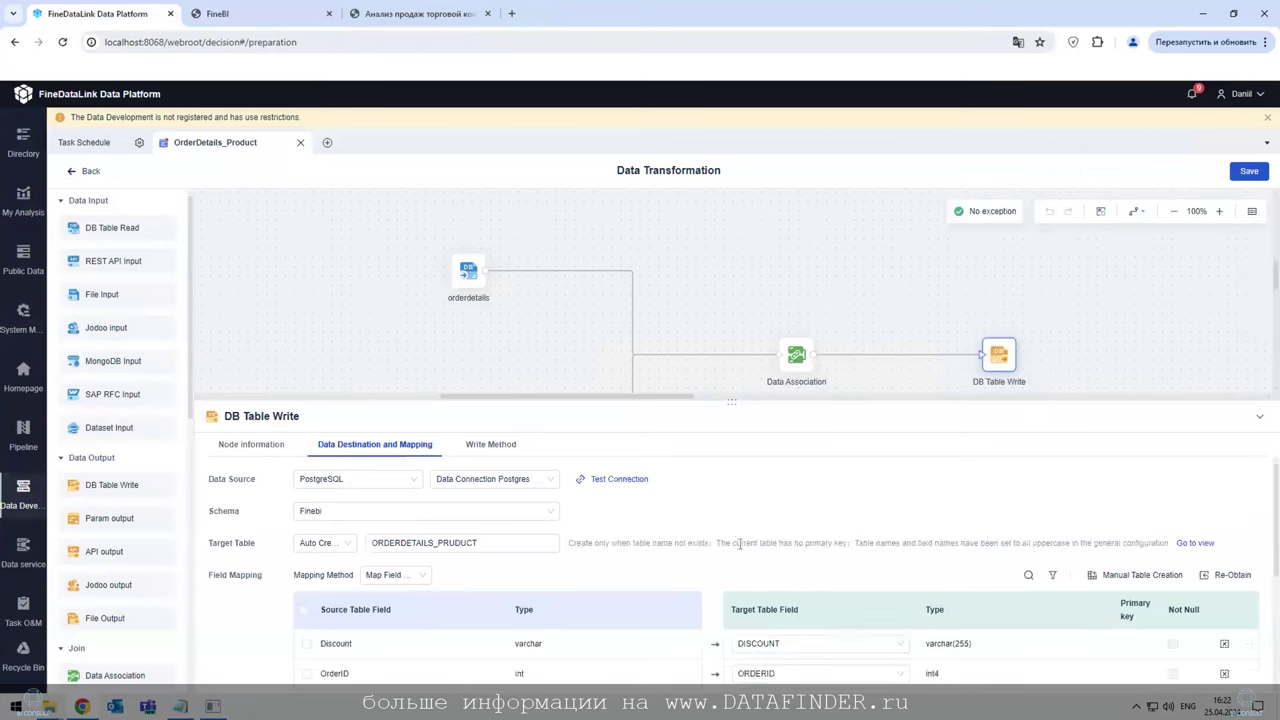
{"action": "scroll", "coordinate": [737, 540], "scroll_direction": "down", "scroll_amount": 1}
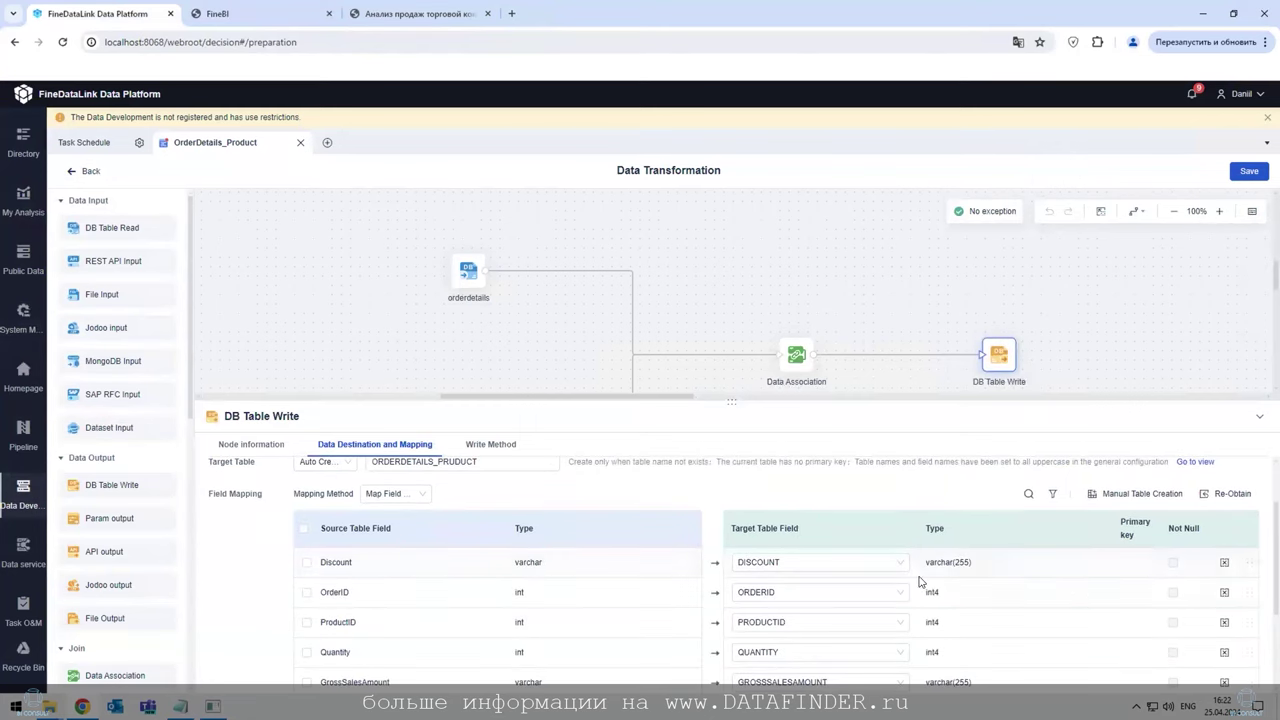
{"action": "scroll", "coordinate": [920, 582], "scroll_direction": "down", "scroll_amount": 2}
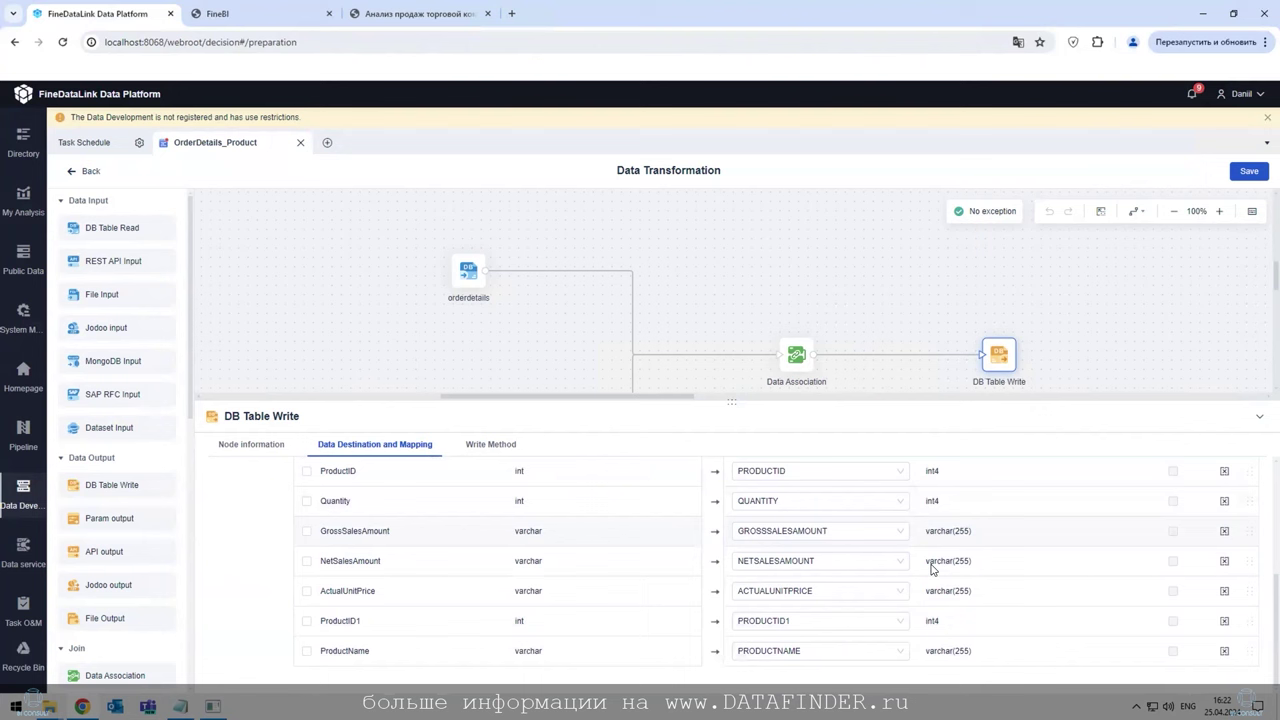
{"action": "scroll", "coordinate": [955, 543], "scroll_direction": "up", "scroll_amount": 3}
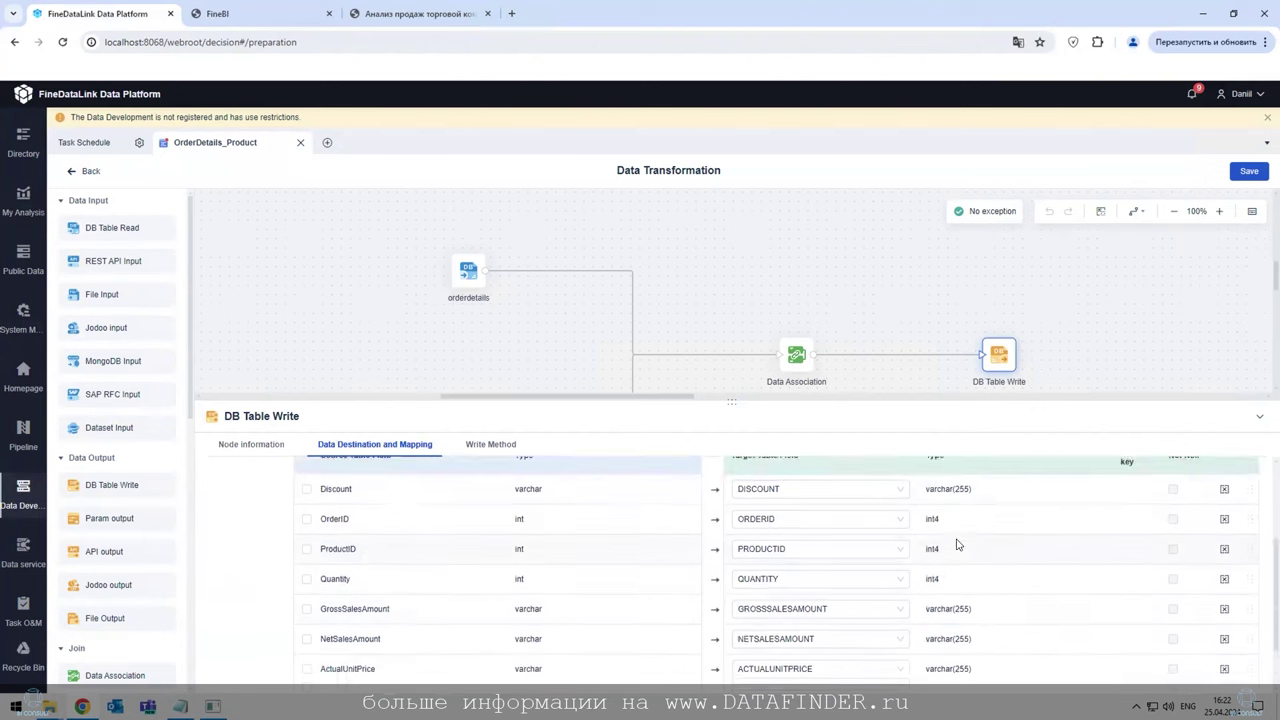
- Return to the FineBI sales analysis and open the Количество товара chart component
{"action": "left_click", "coordinate": [415, 13]}
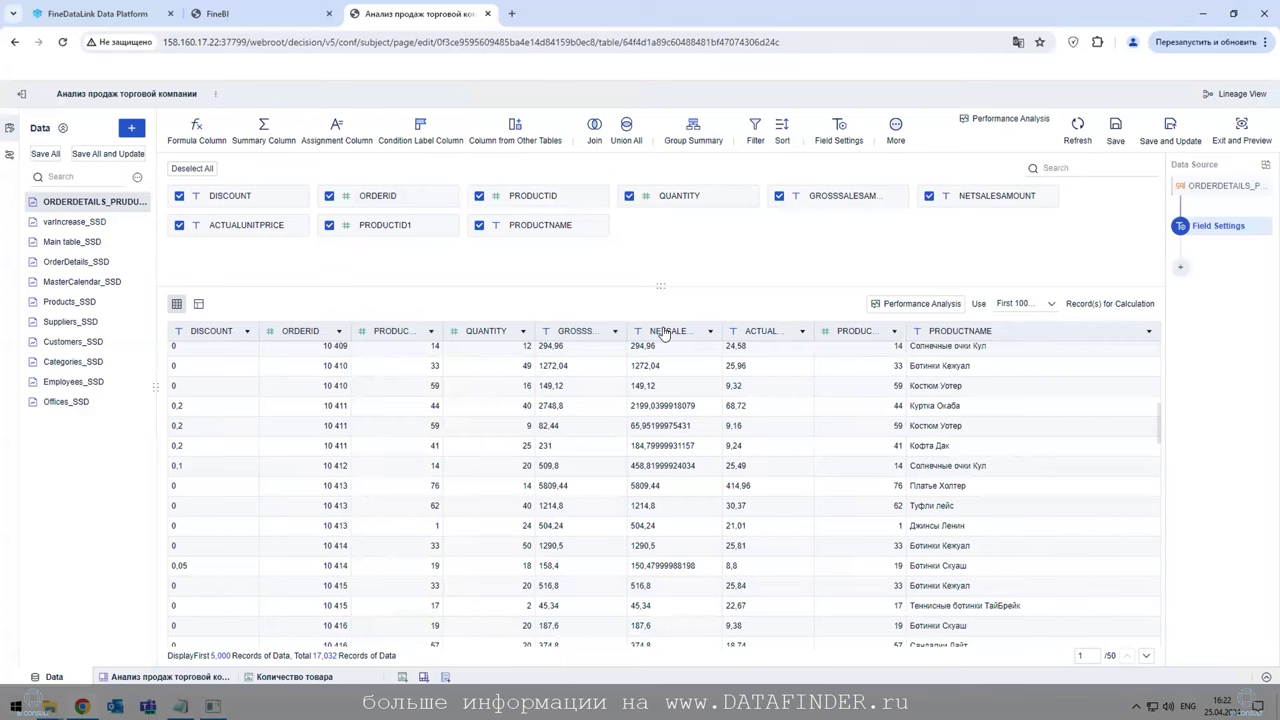
{"action": "left_click", "coordinate": [294, 677]}
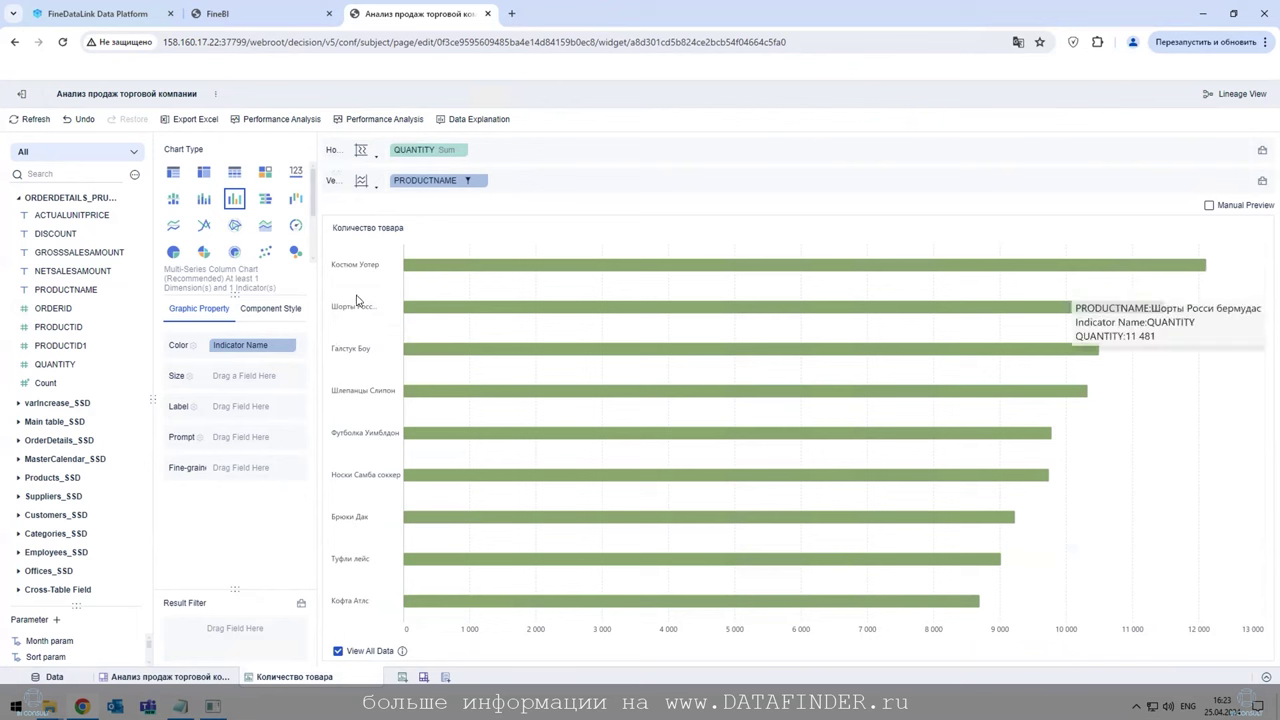
- View the Количество товара chart on the Товары page of the Анализ продаж торговой компании dashboard
{"action": "left_click", "coordinate": [165, 676]}
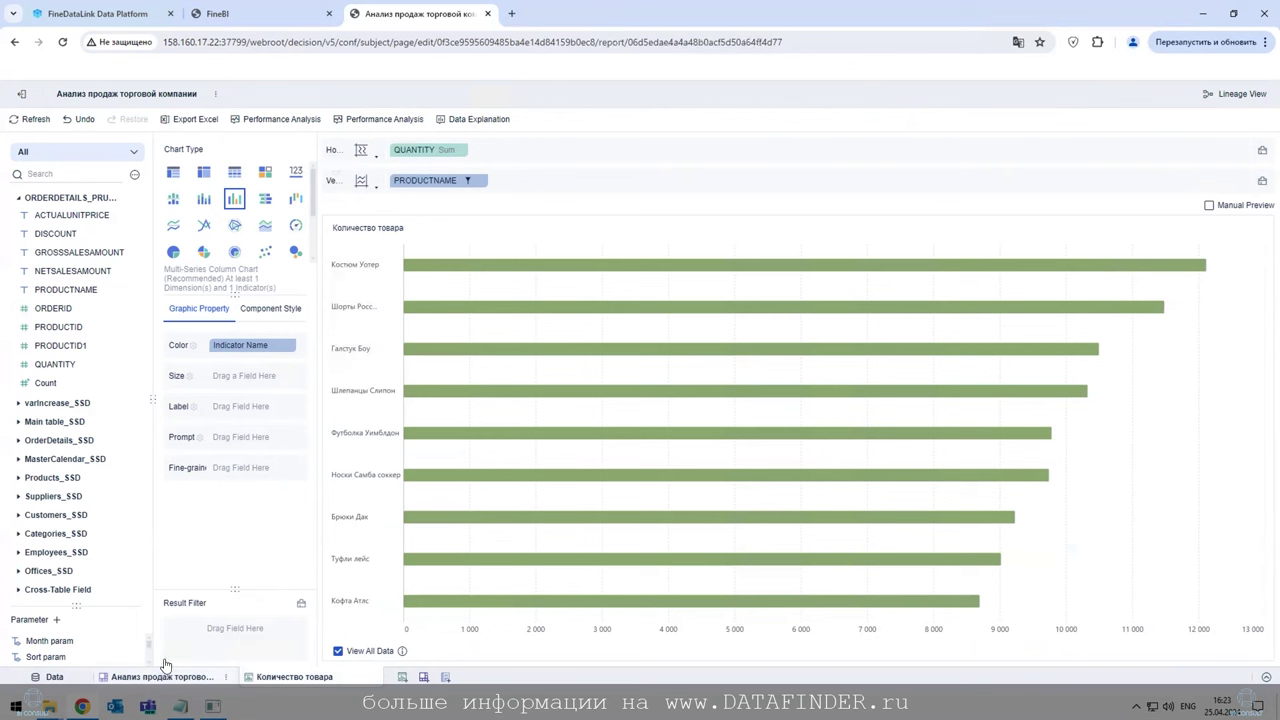
{"action": "left_click", "coordinate": [982, 357]}
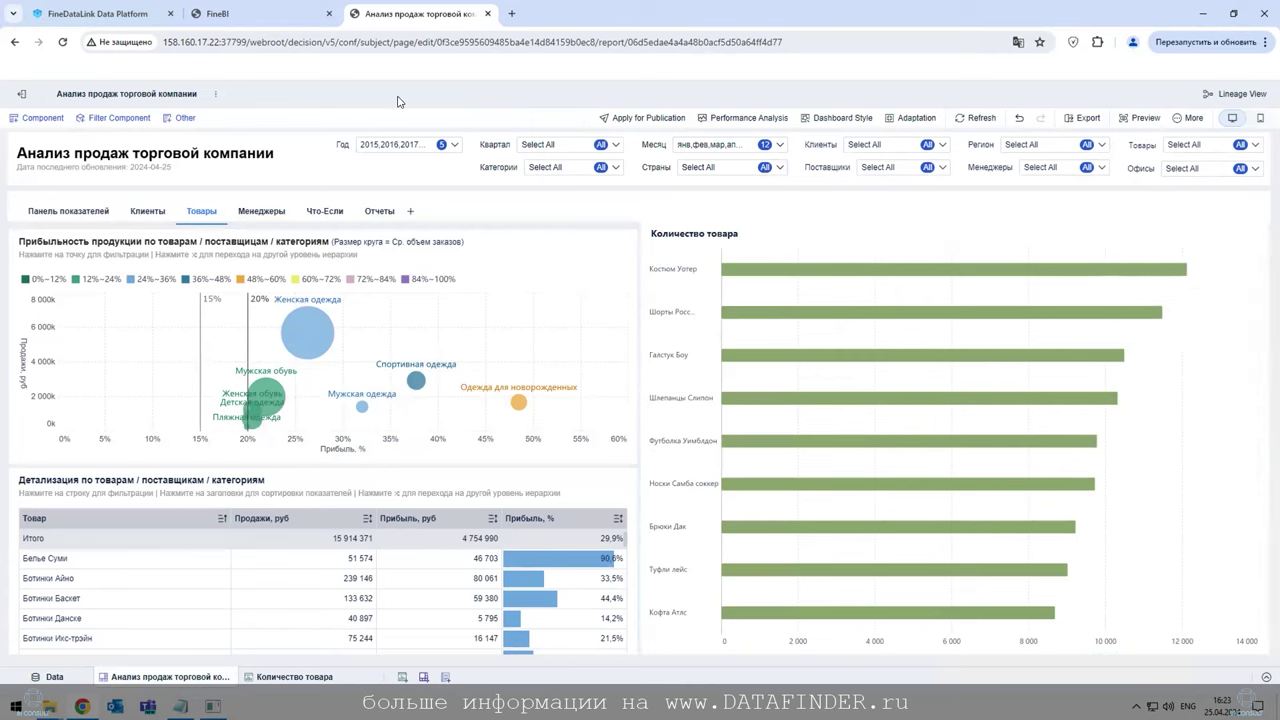
{"action": "left_click", "coordinate": [260, 14]}
{"action": "left_click", "coordinate": [418, 12]}
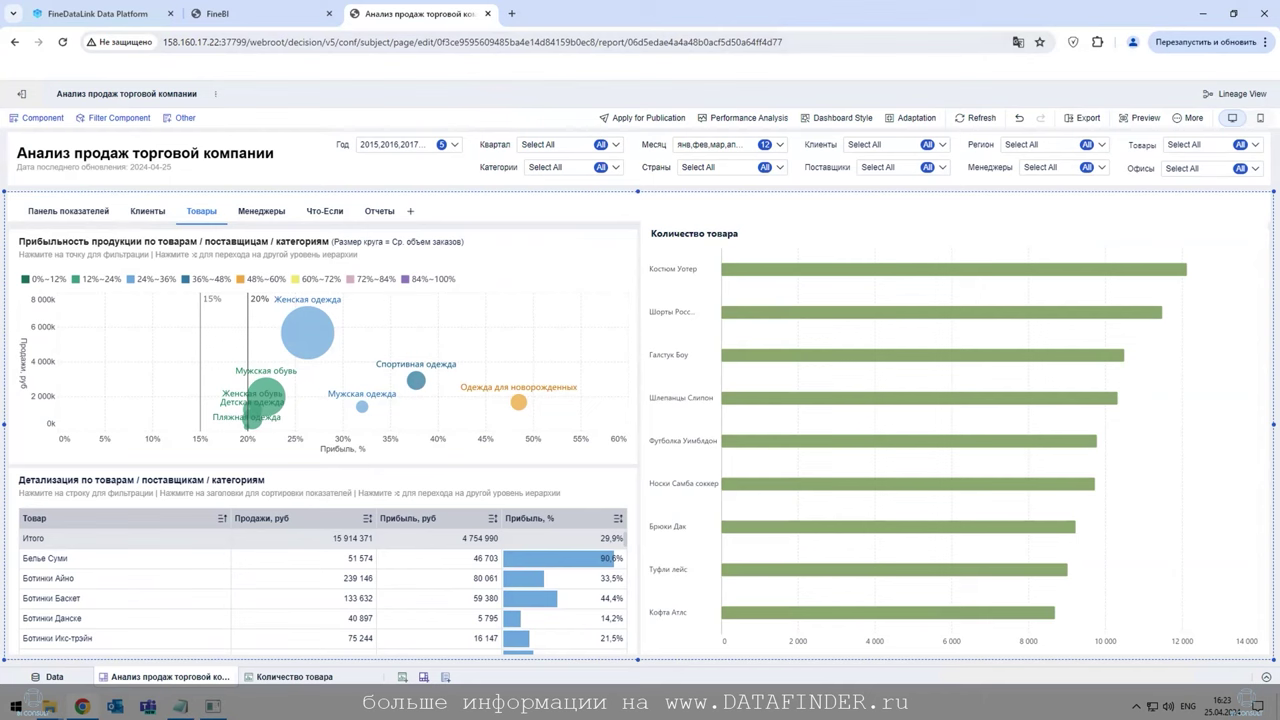
{"action": "key", "text": "ctrl+Up"}
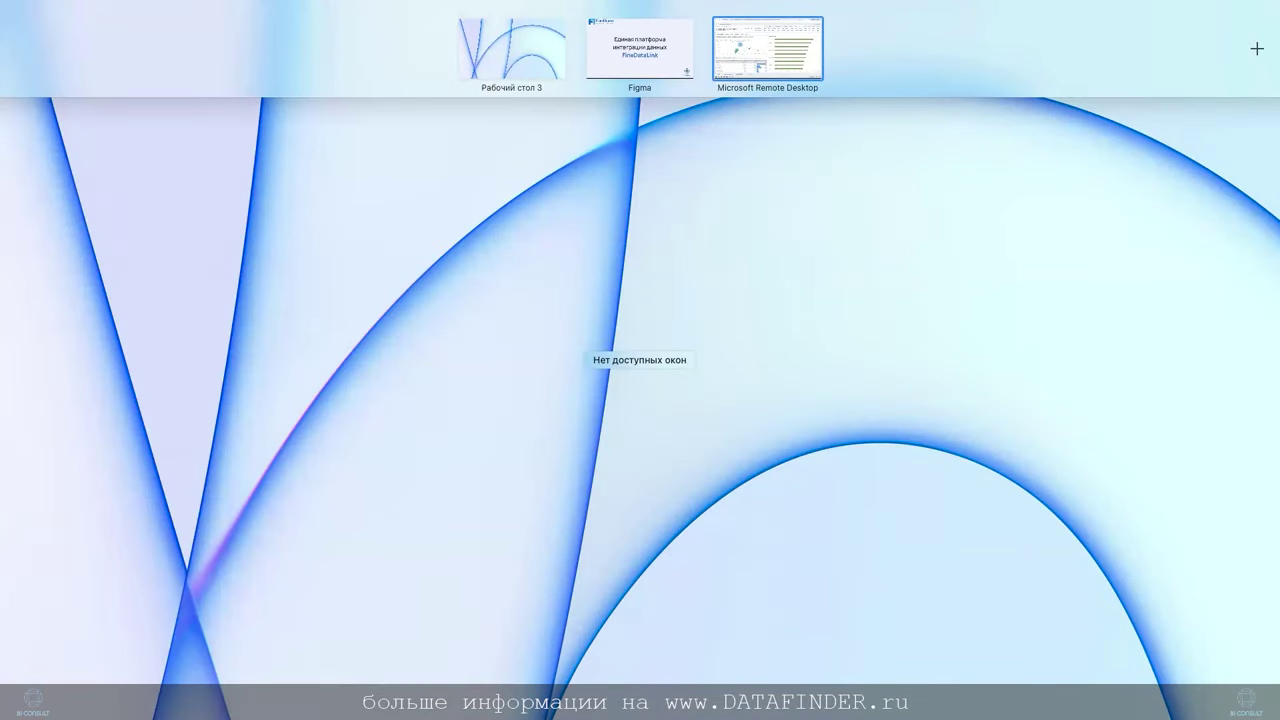
{"action": "key", "text": "ctrl+Up"}
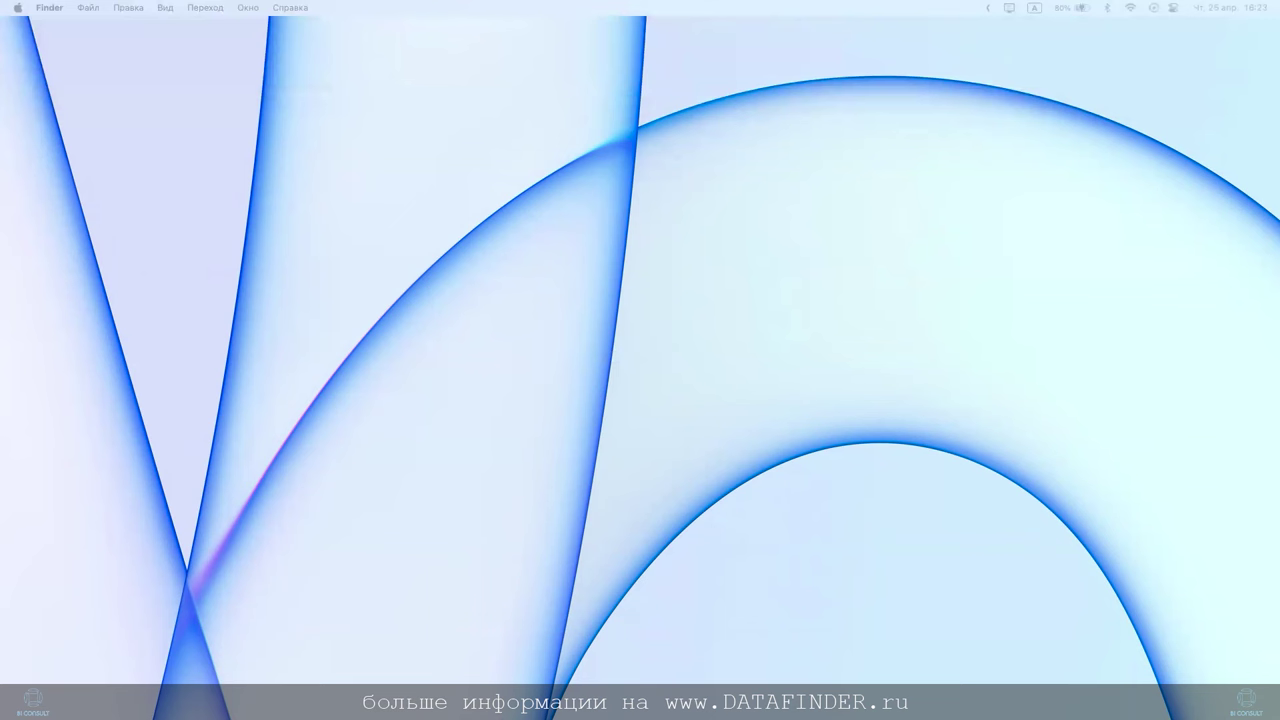
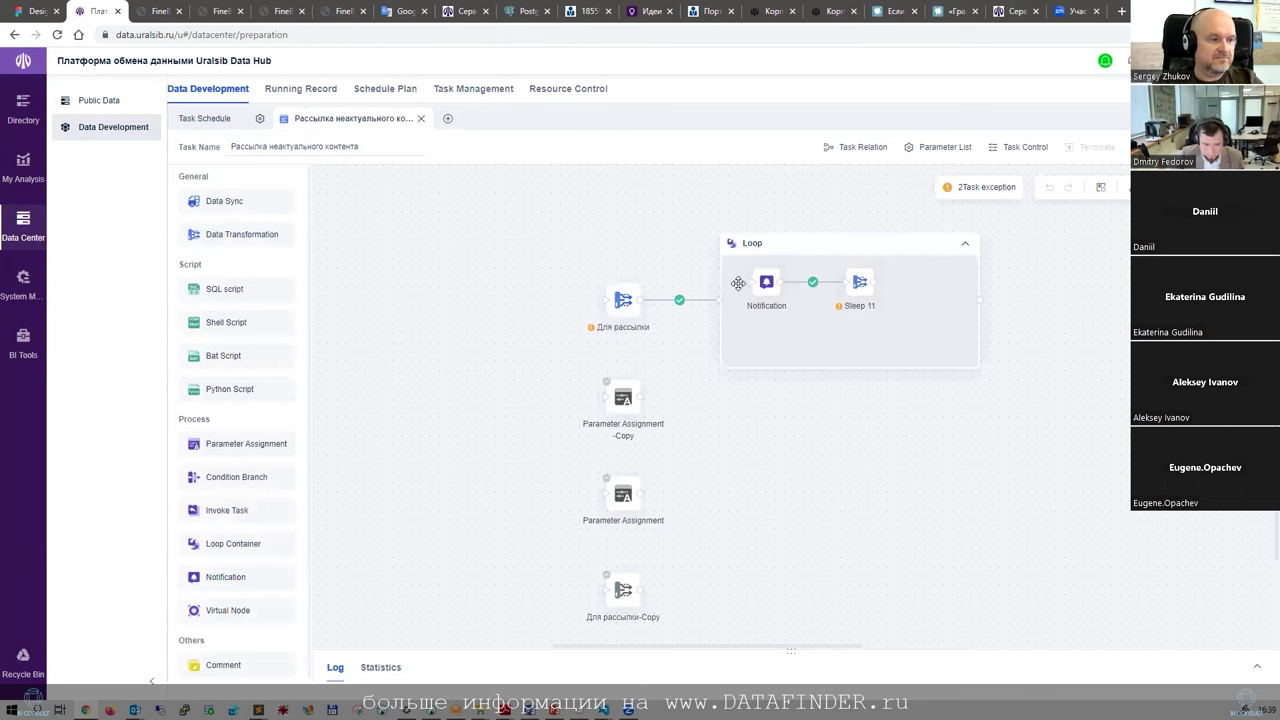
- Examine the Loop container and the Для рассылки transformation node in the Рассылка неактуального контента task
{"action": "left_click", "coordinate": [735, 278]}
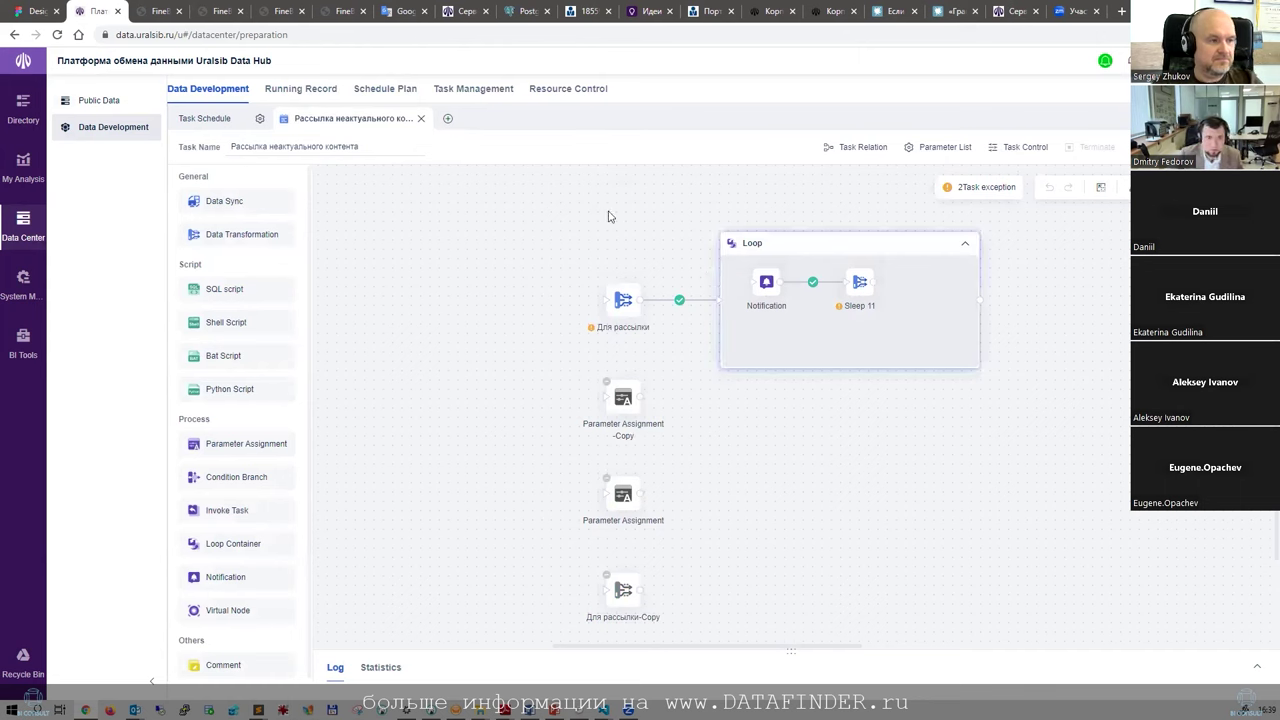
{"action": "left_click", "coordinate": [622, 299]}
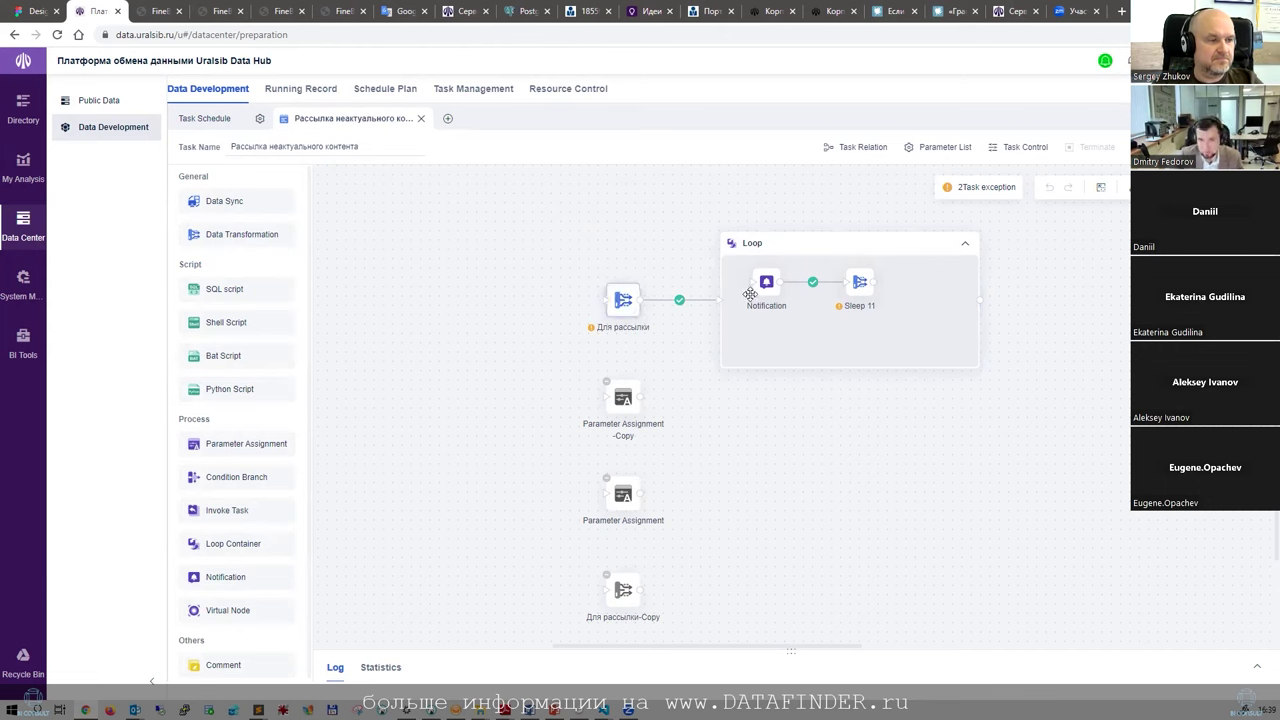
{"action": "left_click", "coordinate": [622, 300]}
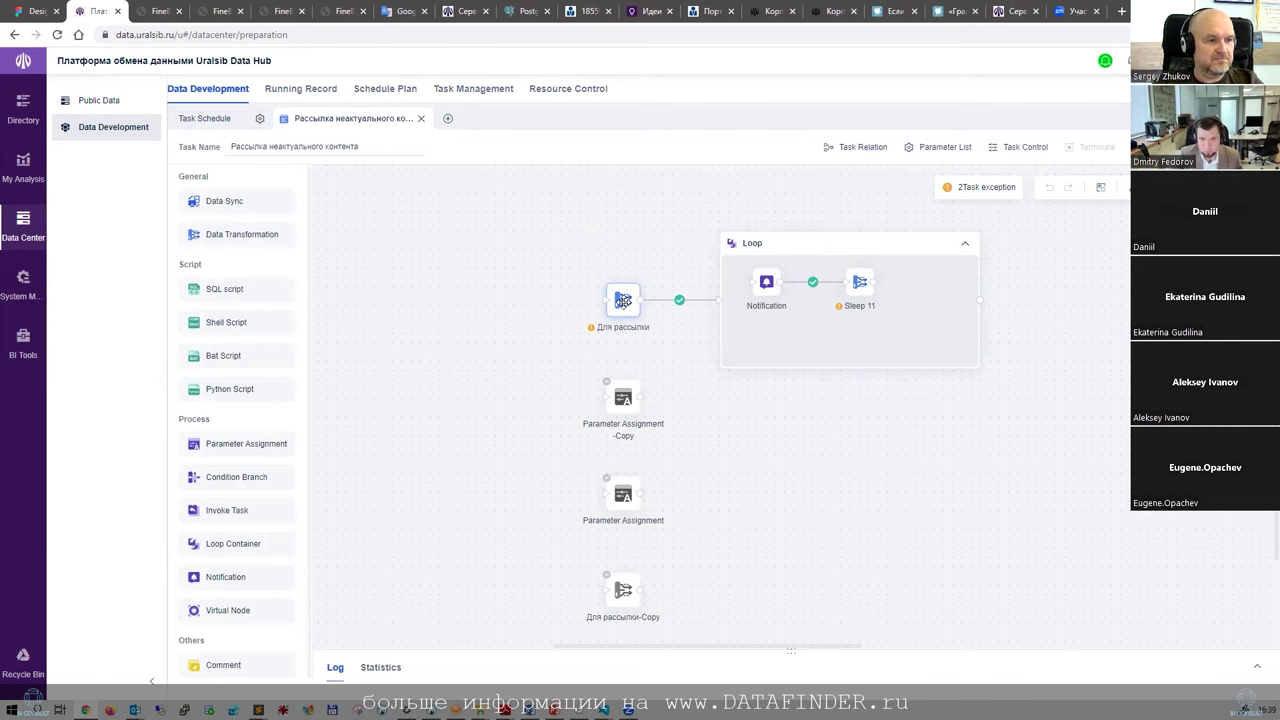
{"action": "double_click", "coordinate": [635, 298]}
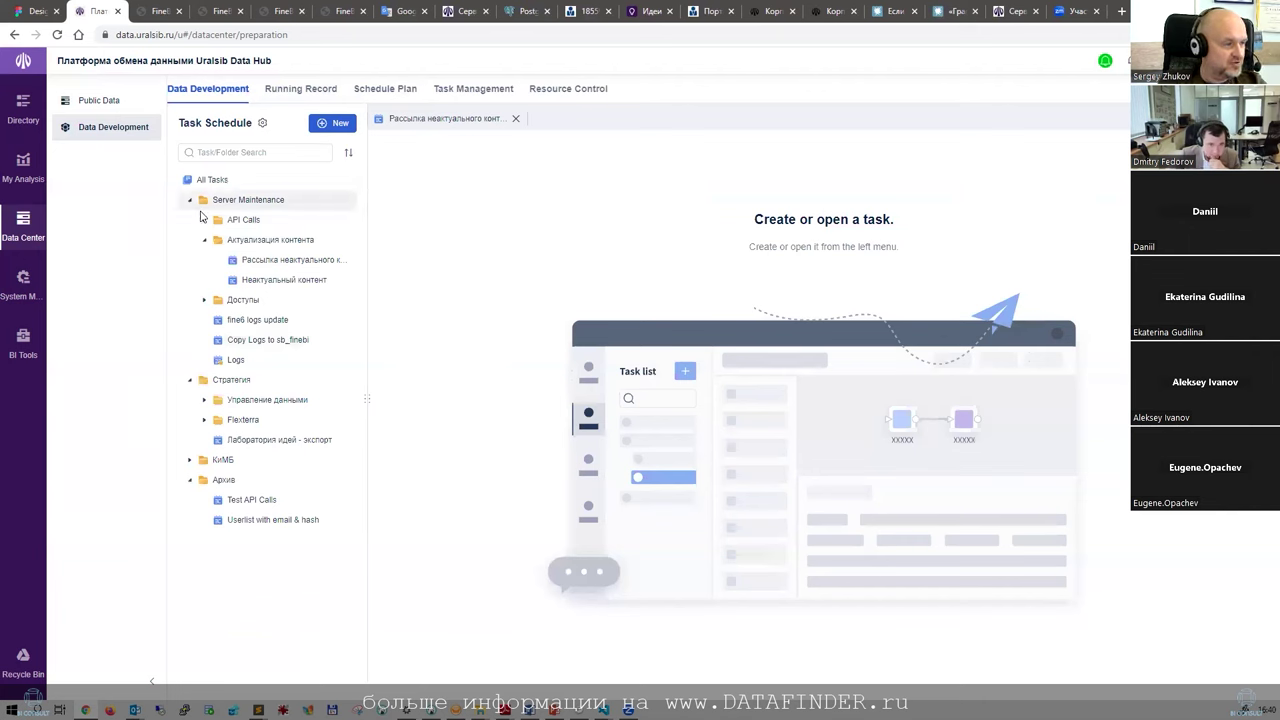
- Open the Oprosso-3950 task from the Oprosso subfolder of Управление данными in the Стратегия folder
{"action": "left_click", "coordinate": [205, 403]}
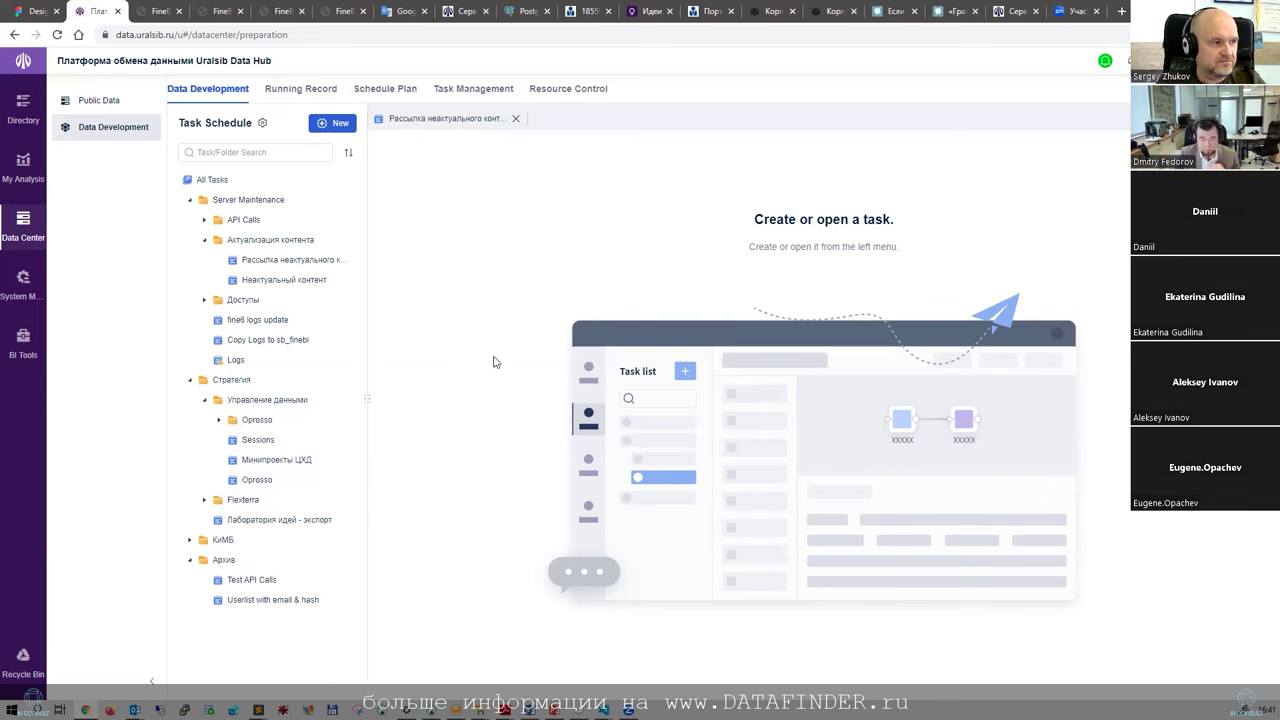
{"action": "left_click", "coordinate": [217, 424]}
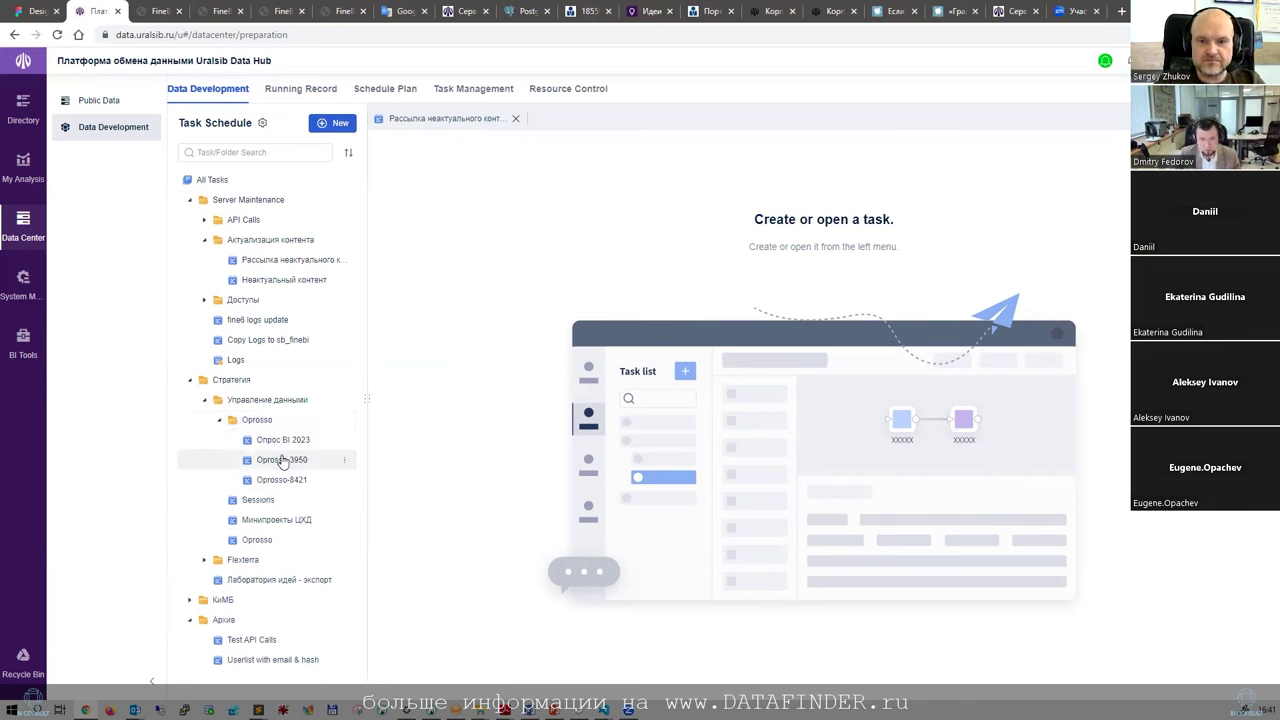
{"action": "left_click", "coordinate": [284, 460]}
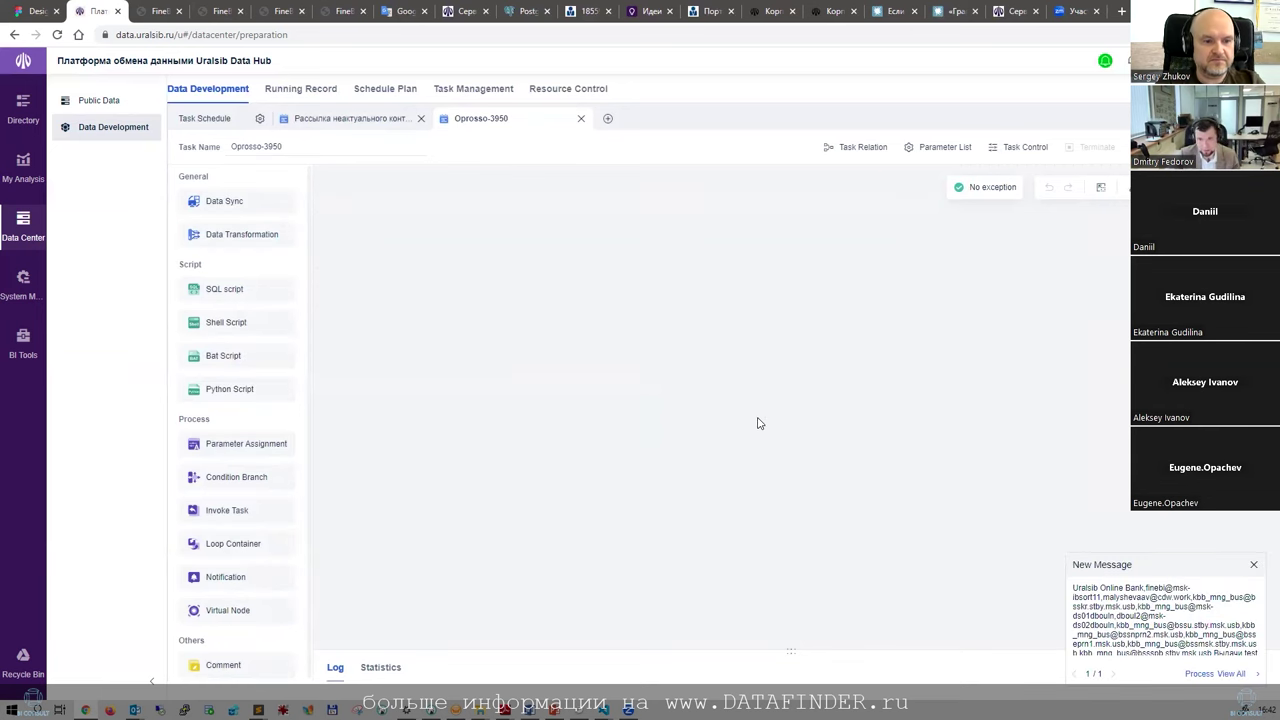
- Open the task's Data Transformation node and display the configuration code of its Python node
{"action": "left_click", "coordinate": [818, 371]}
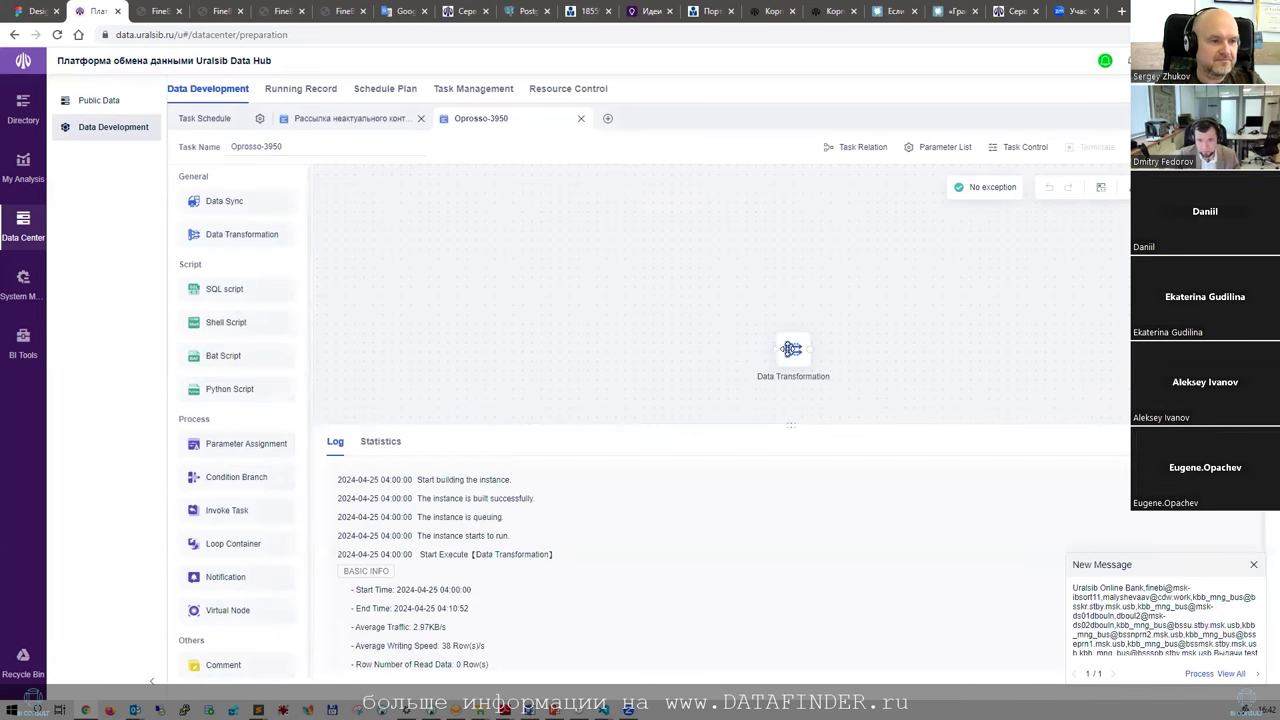
{"action": "left_click", "coordinate": [631, 290]}
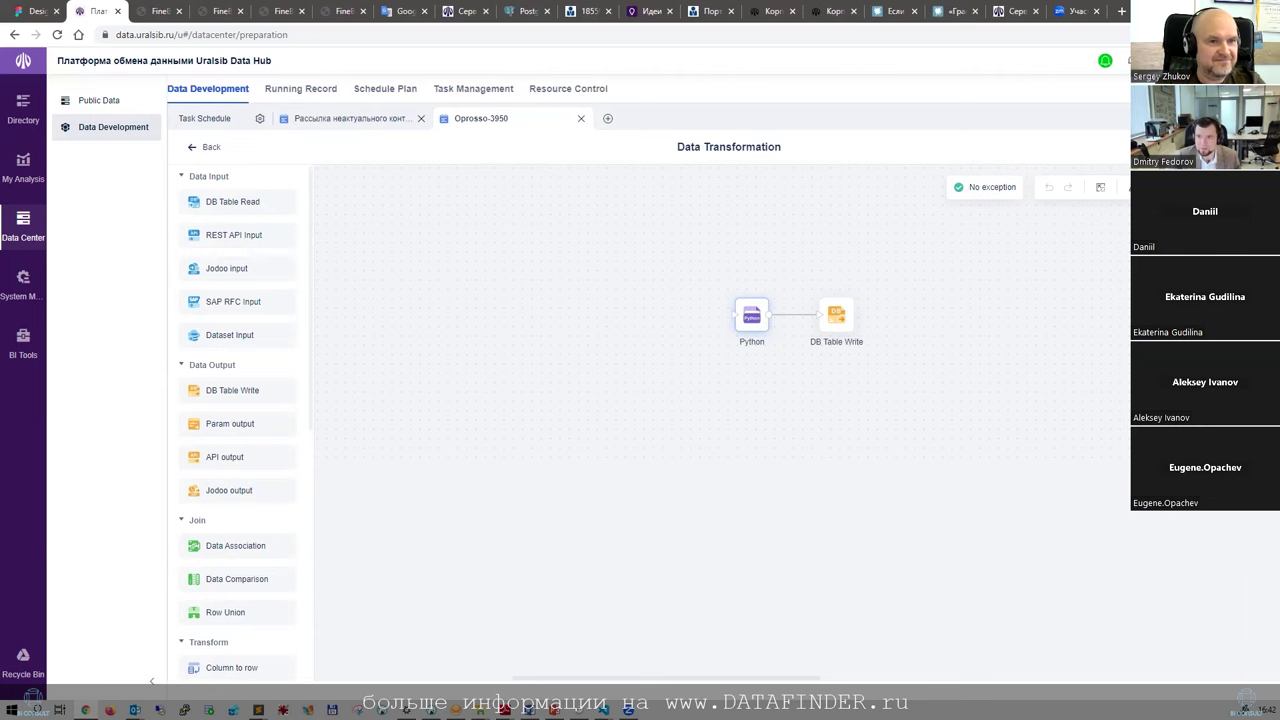
{"action": "key", "text": "super+d"}
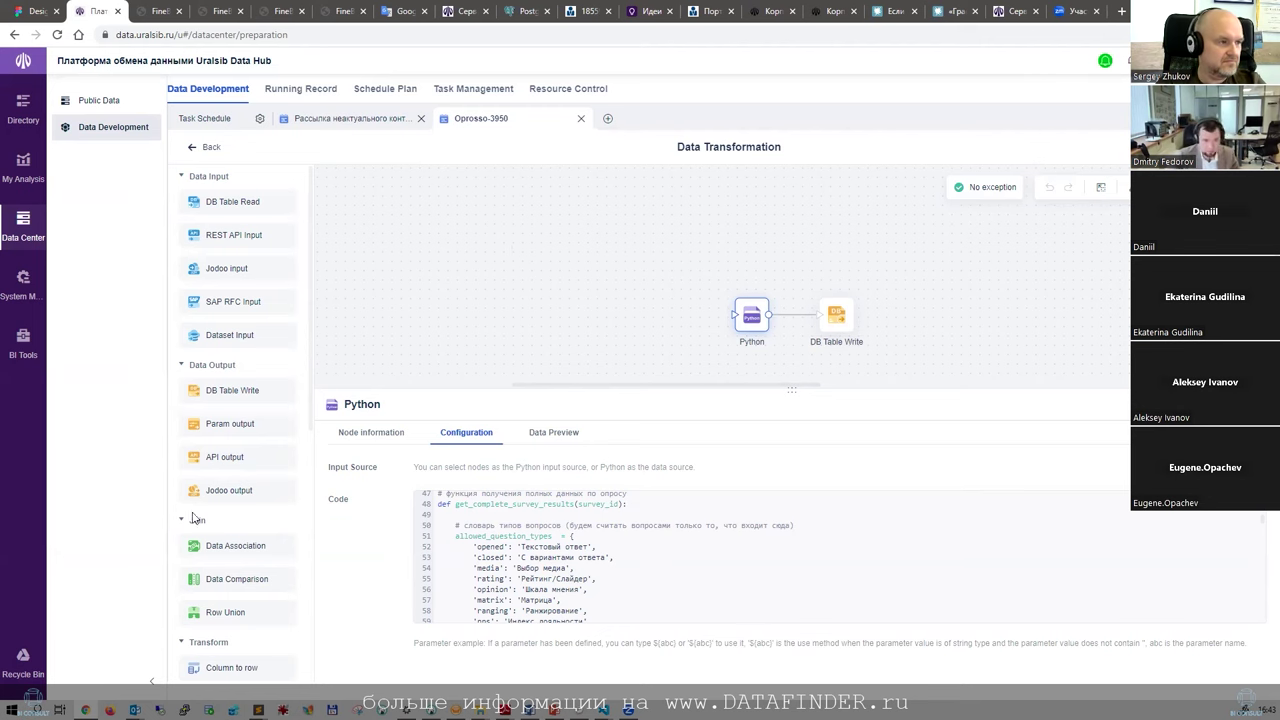
- Browse the available transformation operators, from Data Output and Join to Transform and Laboratory
{"action": "scroll", "coordinate": [220, 500], "scroll_direction": "down", "scroll_amount": 4}
{"action": "scroll", "coordinate": [257, 480], "scroll_direction": "down", "scroll_amount": 1}
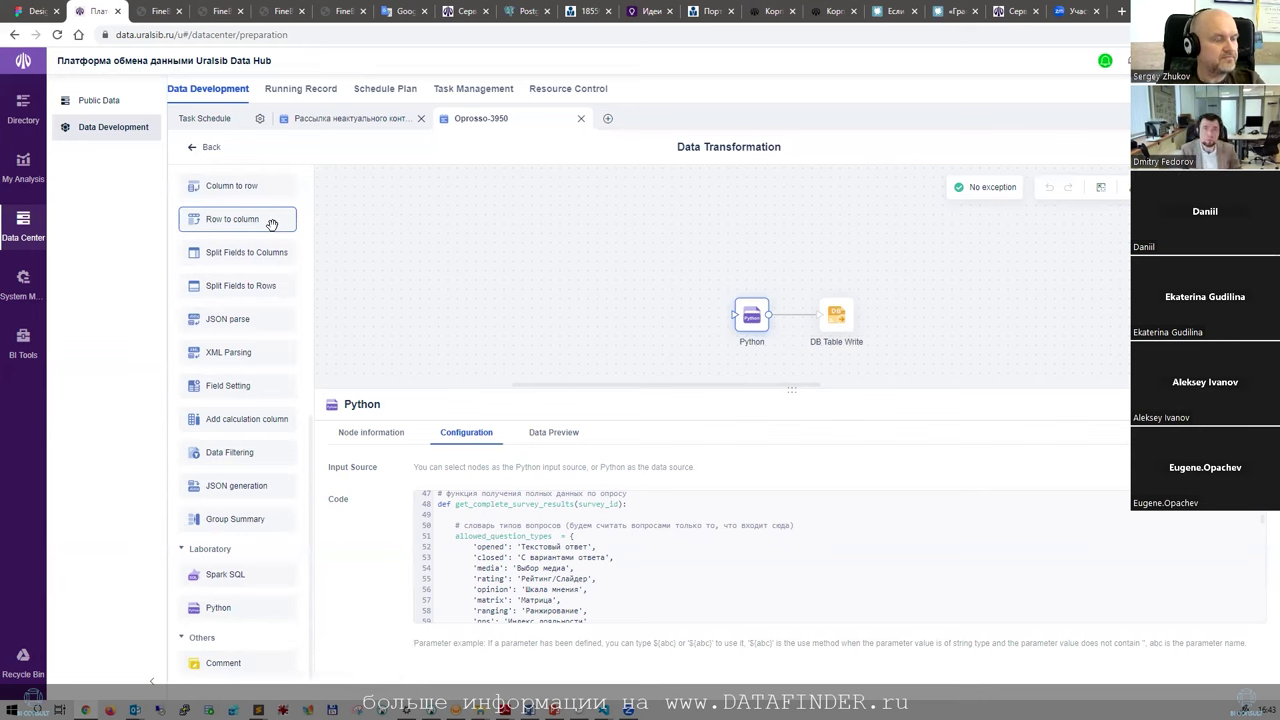
{"action": "mouse_move", "coordinate": [271, 224]}
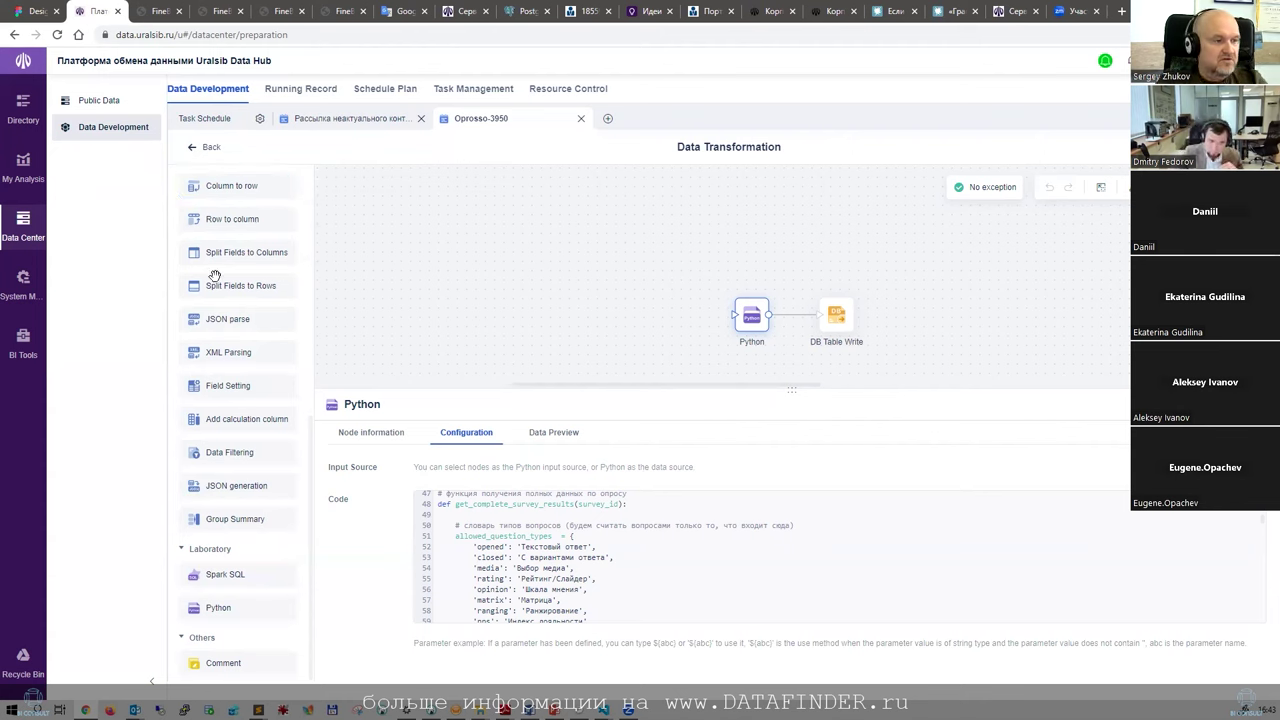
{"action": "scroll", "coordinate": [232, 474], "scroll_direction": "up", "scroll_amount": 5}
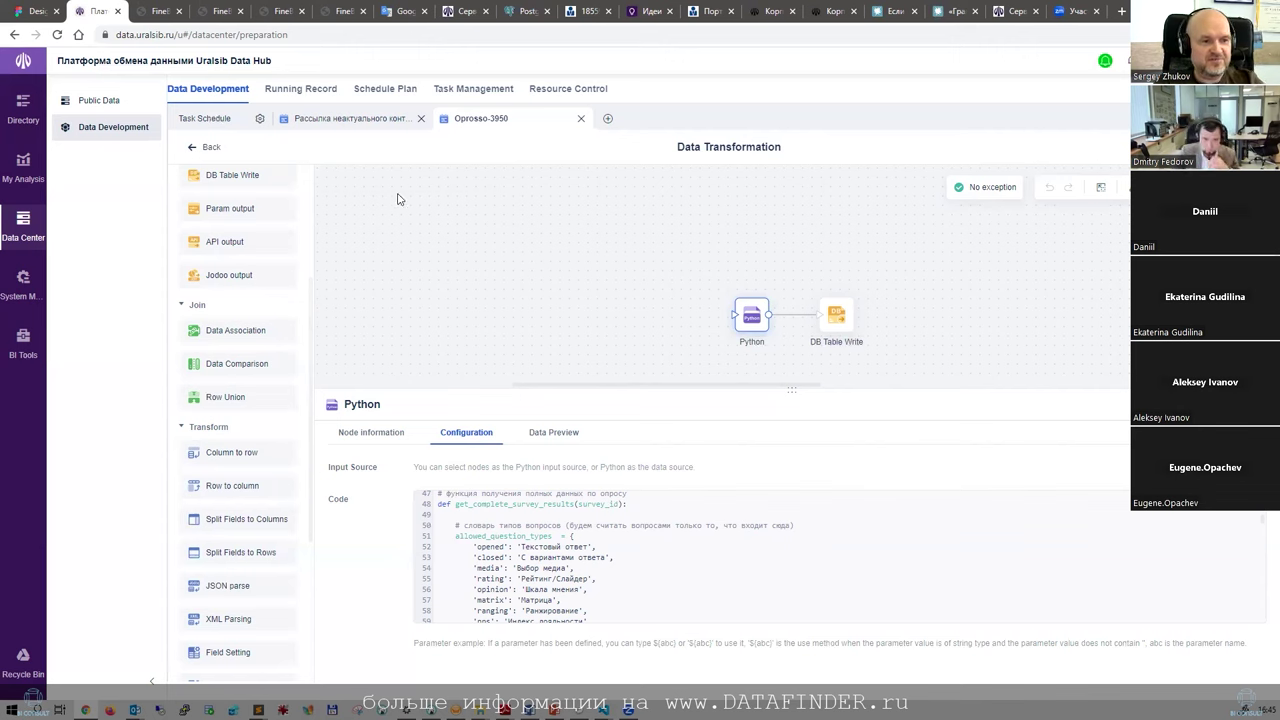
- Check the Data Platform permissions of All Departments for the Data Development module in Permission Management
{"action": "left_click", "coordinate": [226, 118]}
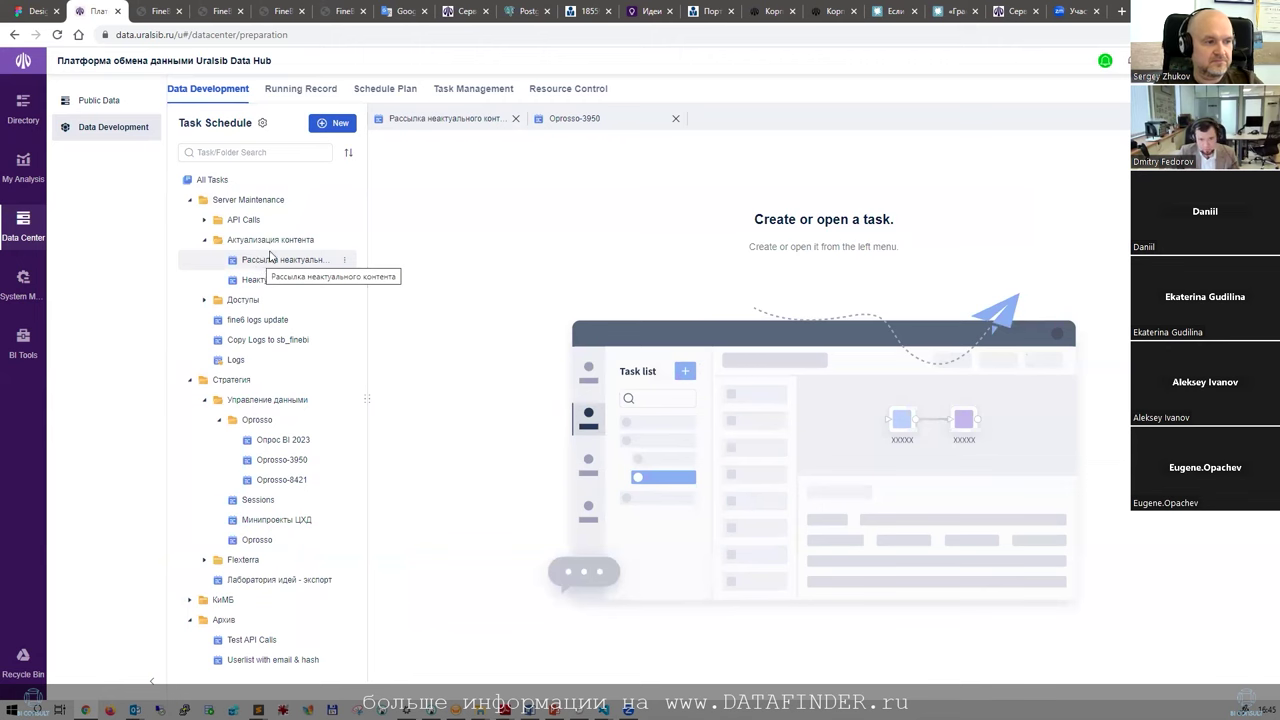
{"action": "left_click", "coordinate": [22, 277]}
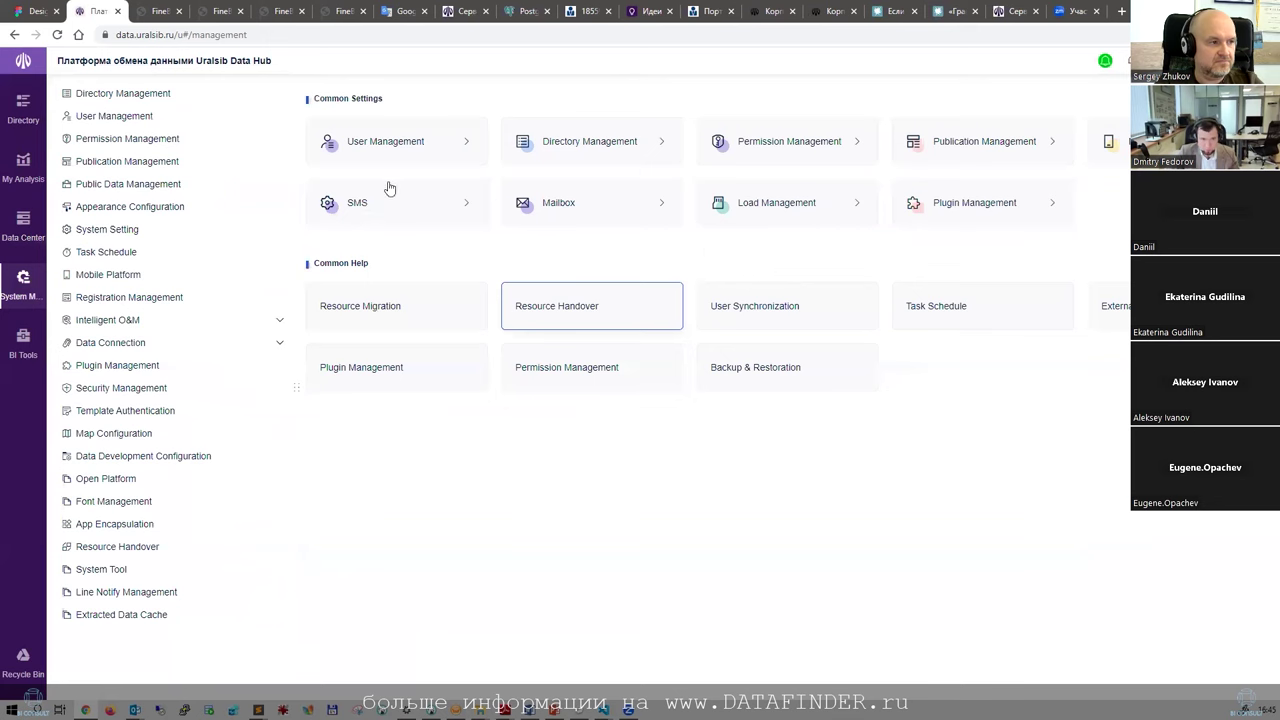
{"action": "left_click", "coordinate": [158, 122]}
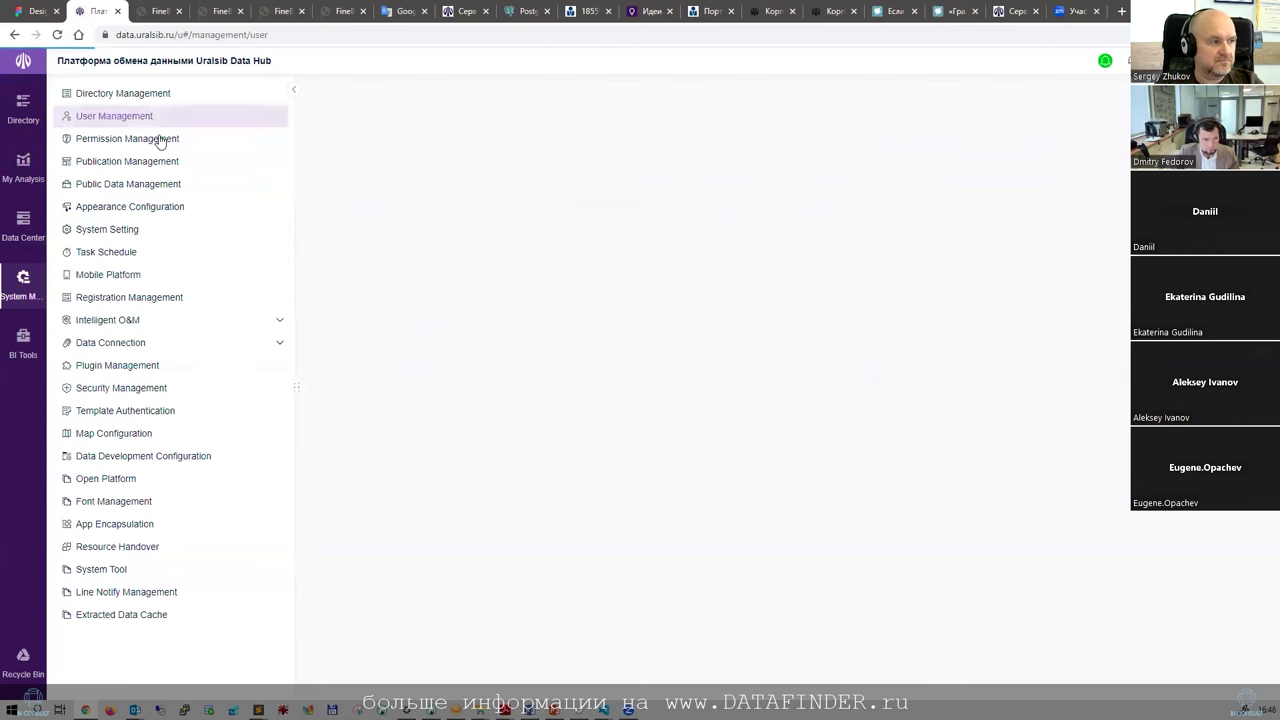
{"action": "left_click", "coordinate": [160, 141]}
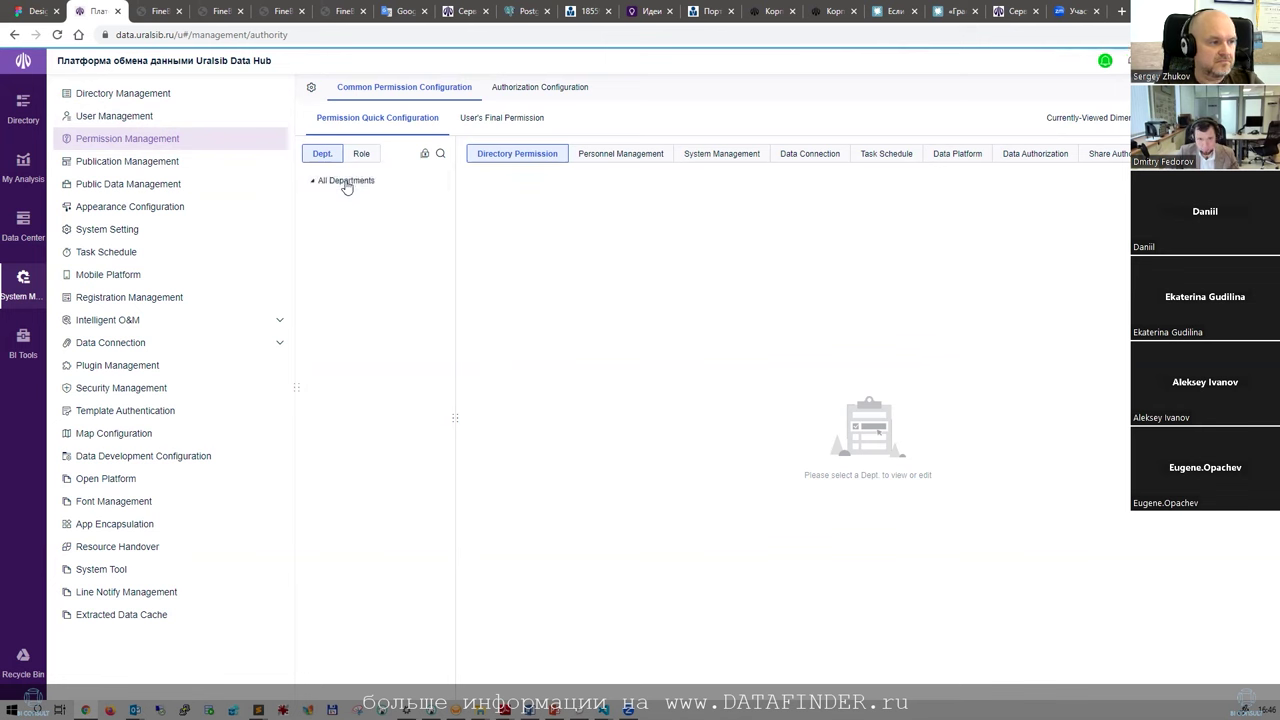
{"action": "left_click", "coordinate": [346, 183]}
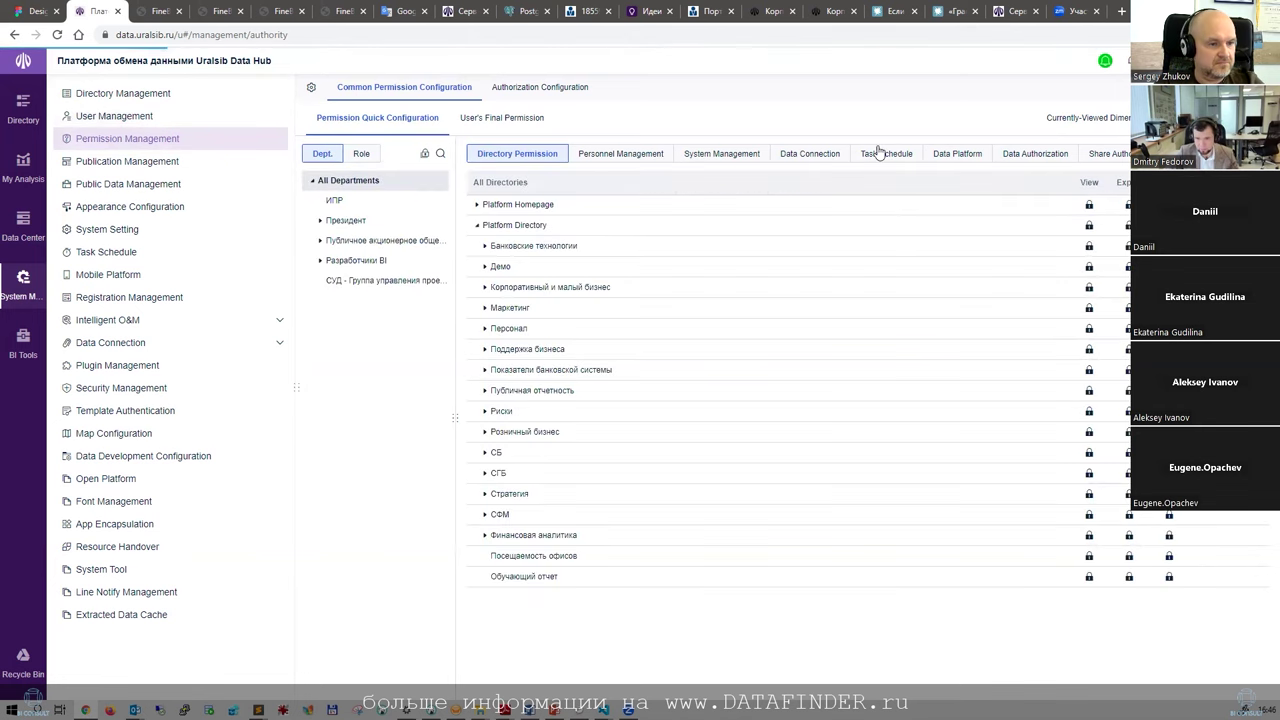
{"action": "left_click", "coordinate": [957, 157]}
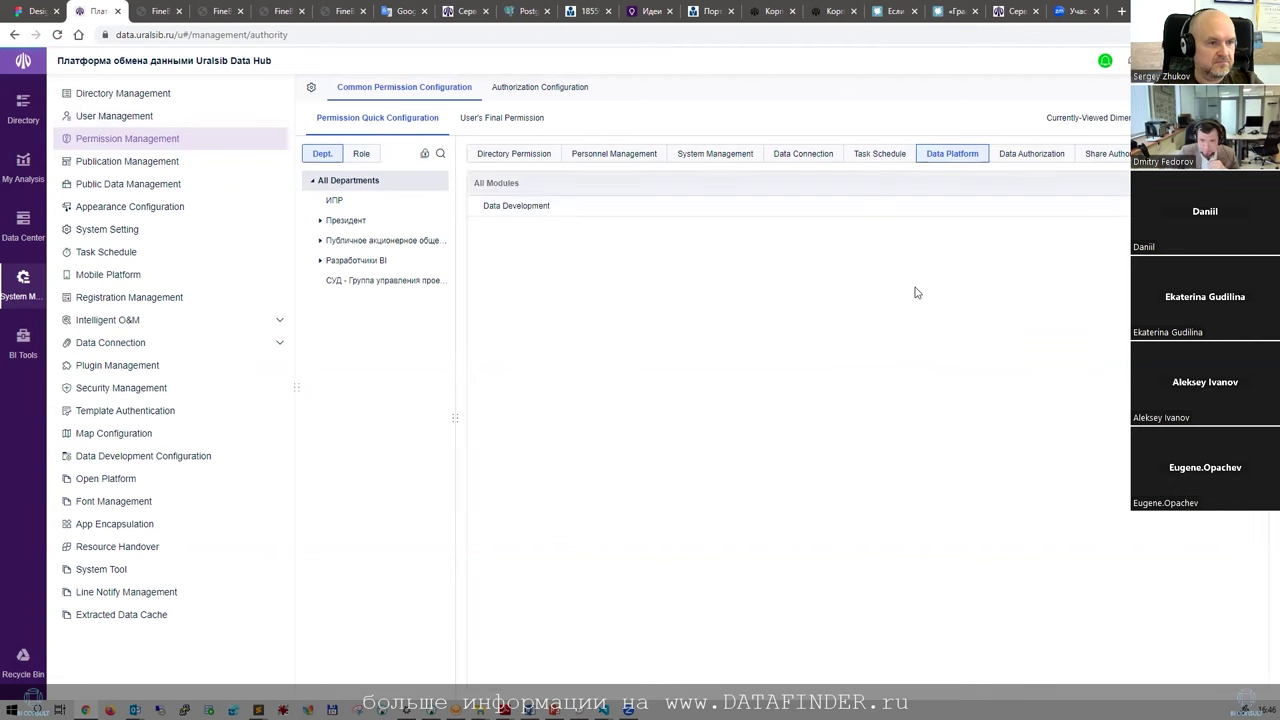
{"action": "left_click", "coordinate": [560, 209]}
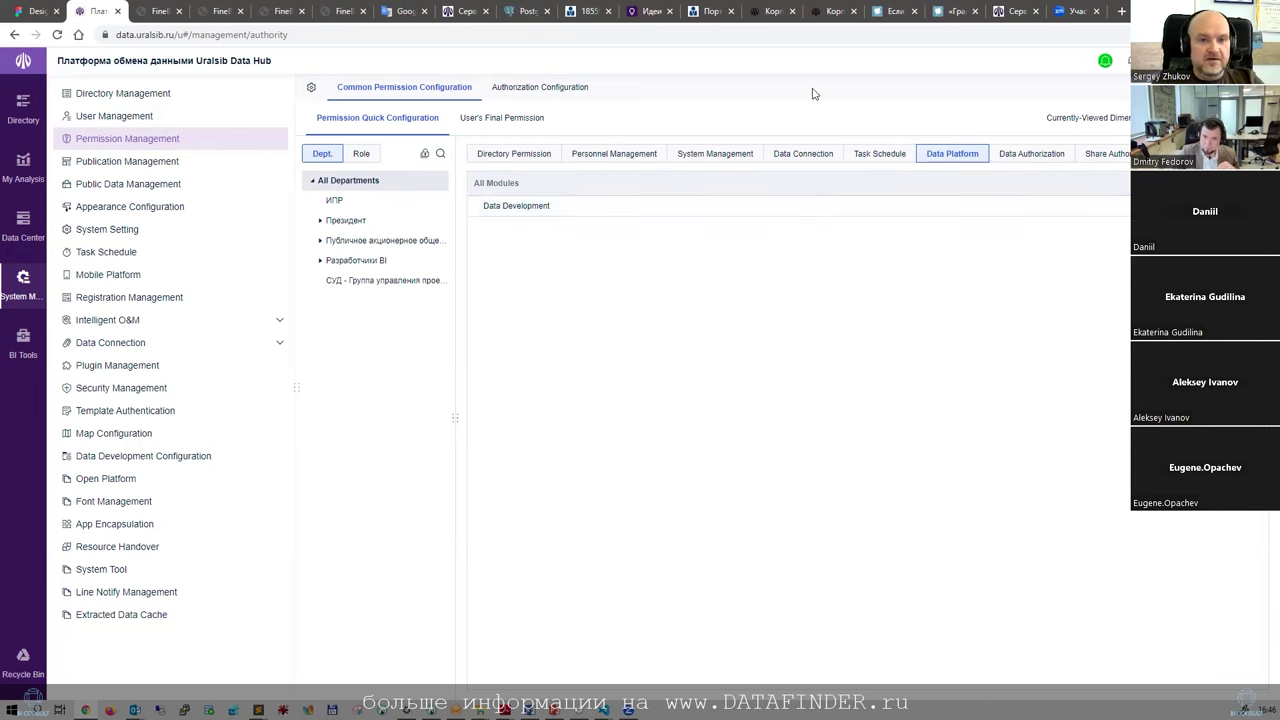
- Return to the Data Development task list and open the Неактуальный контент task in the Актуализация контента folder
{"action": "left_click", "coordinate": [20, 229]}
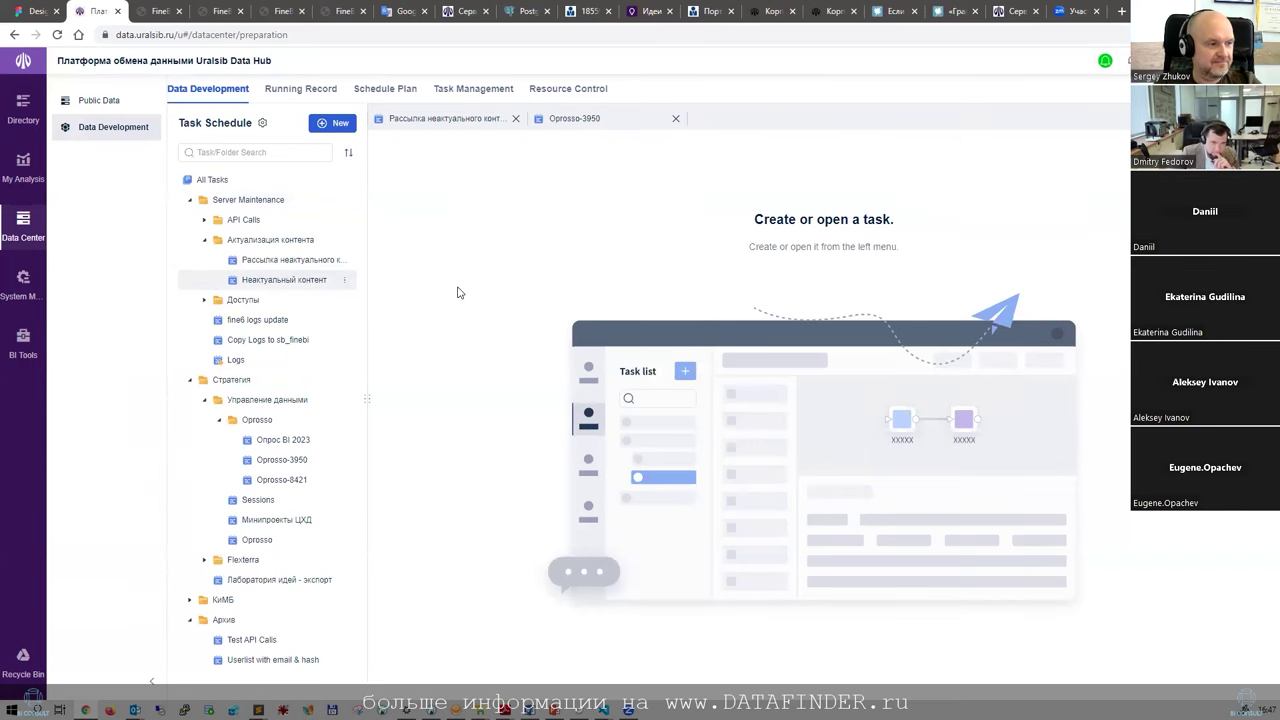
{"action": "left_click", "coordinate": [295, 258]}
{"action": "left_click", "coordinate": [295, 282]}
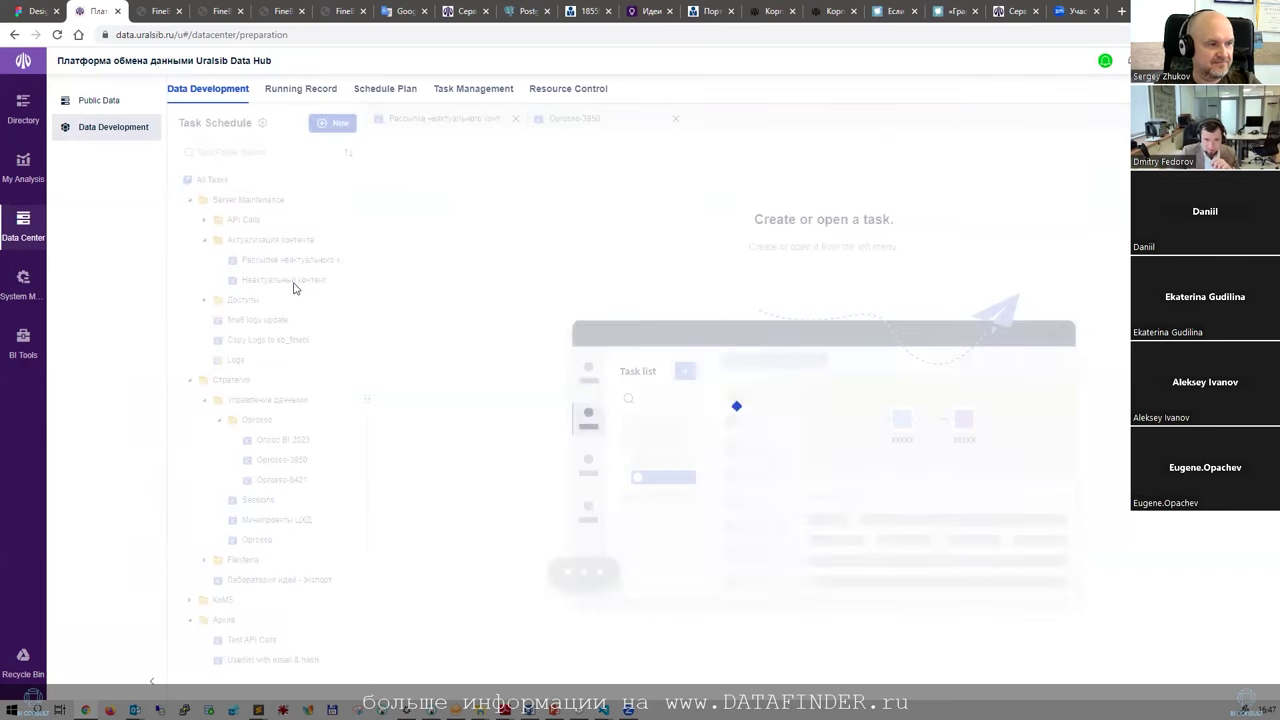